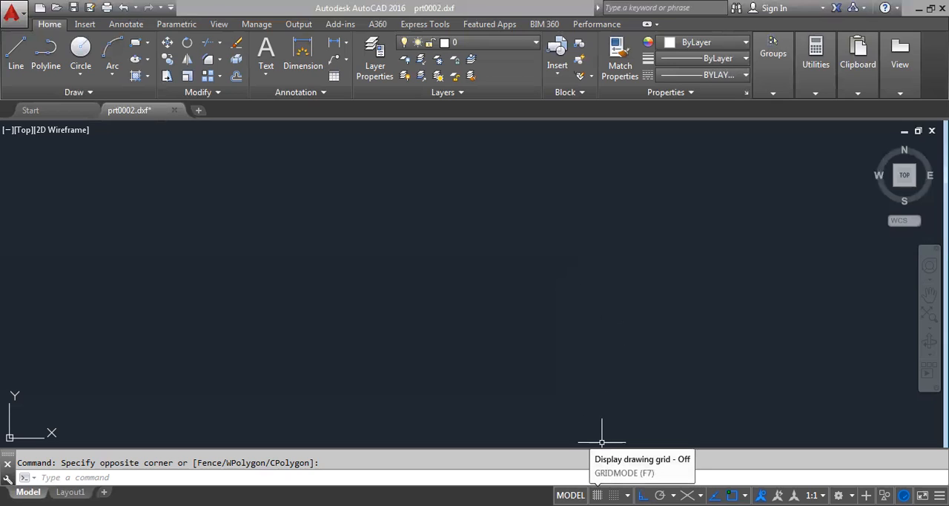
- Set the drafting snap type to isometric snap in the grid settings
right_click(597, 495)
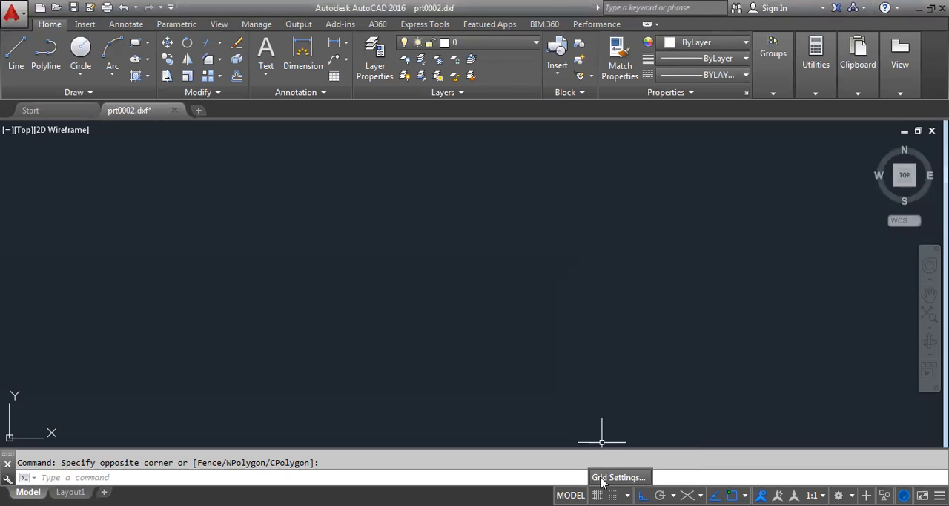
left_click(602, 479)
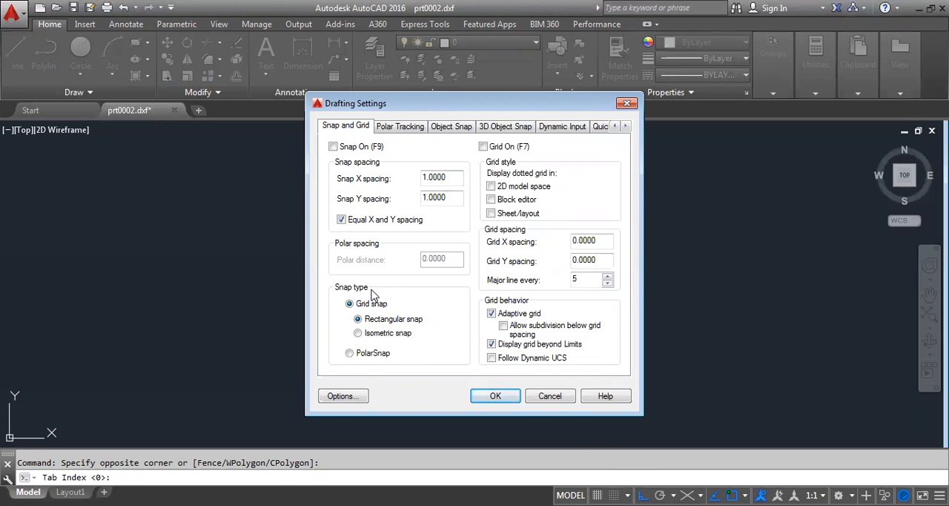
left_click(386, 333)
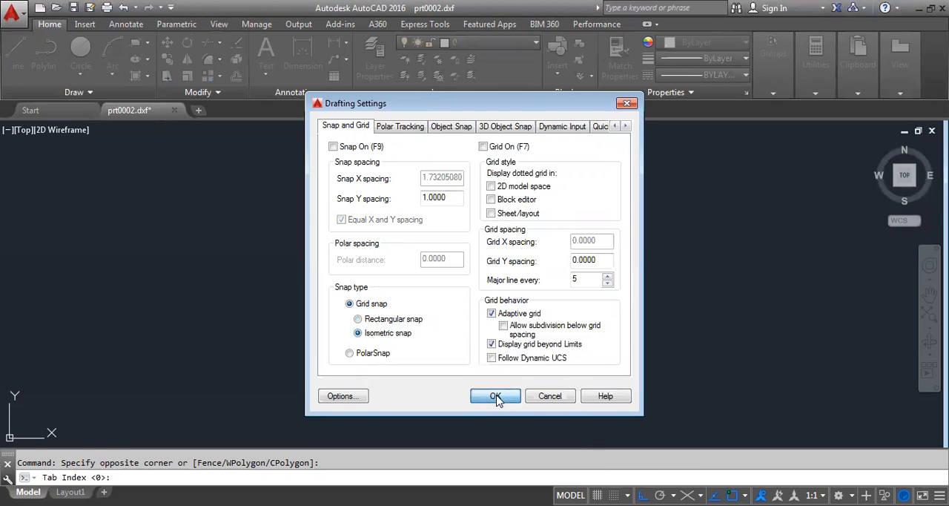
left_click(496, 397)
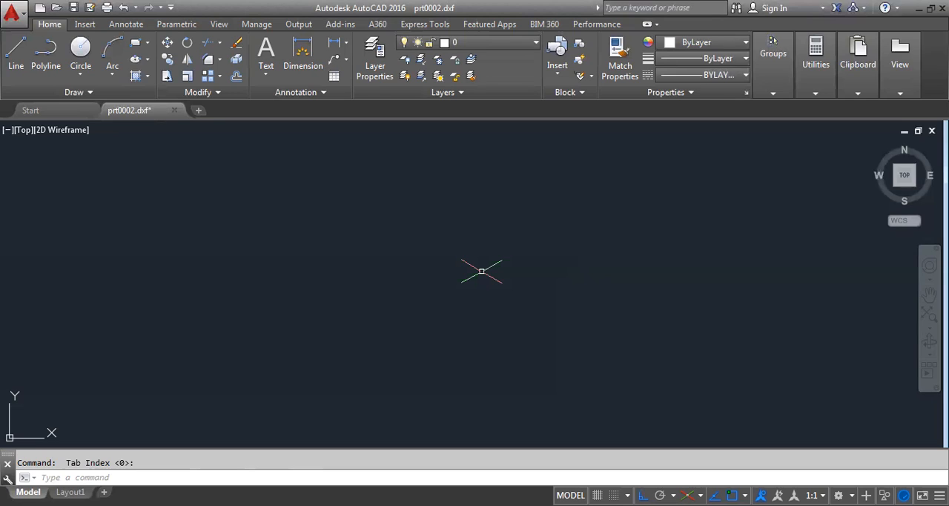
- Set the model space limits from 0,0 to 297,210 and zoom to the whole drawing area
left_click(162, 479)
type("1imits")
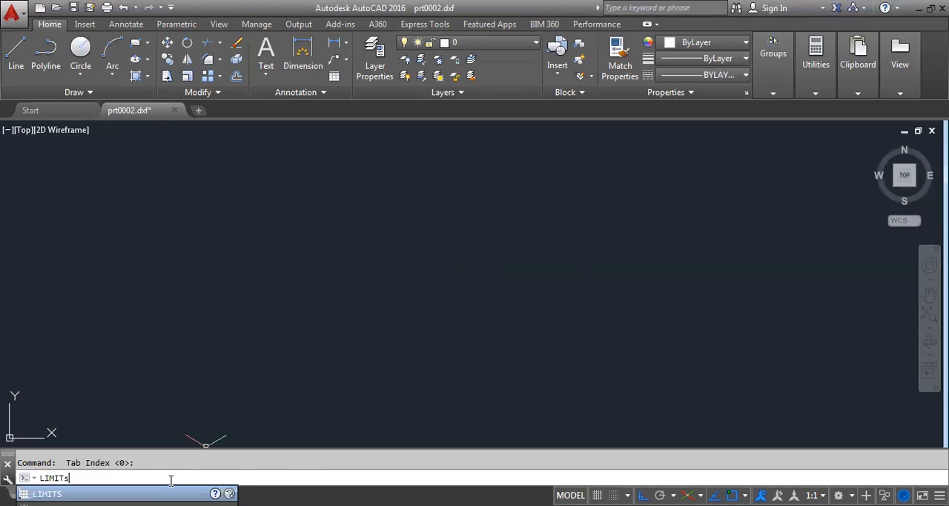
key("Return")
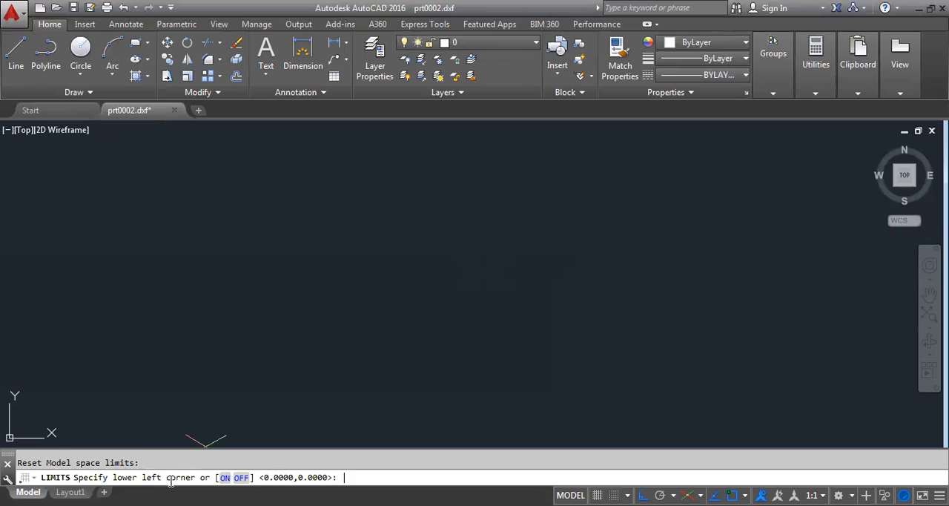
key("Return")
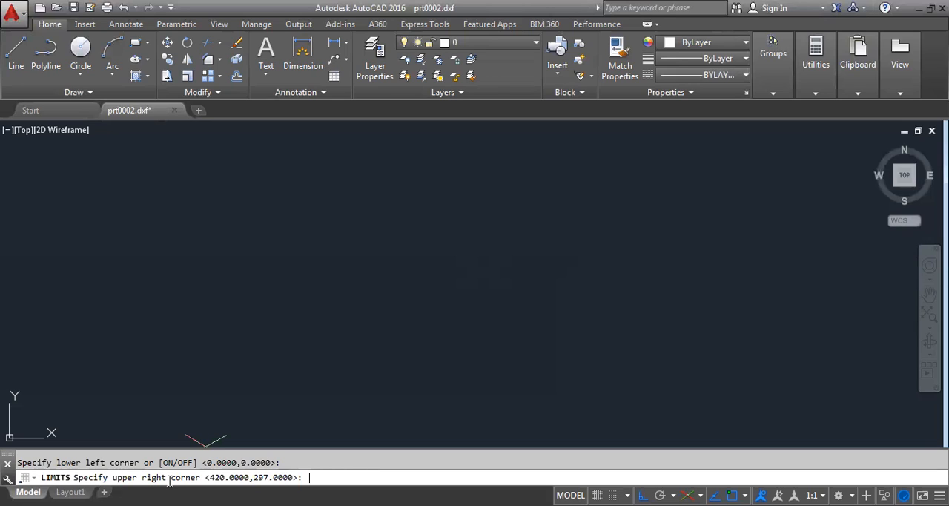
type("297,210")
key("Return")
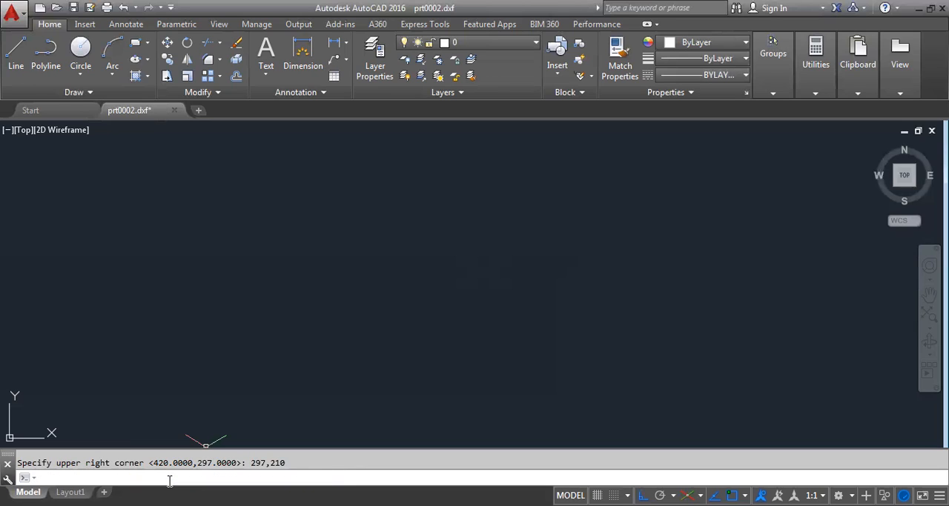
type("z")
left_click(177, 432)
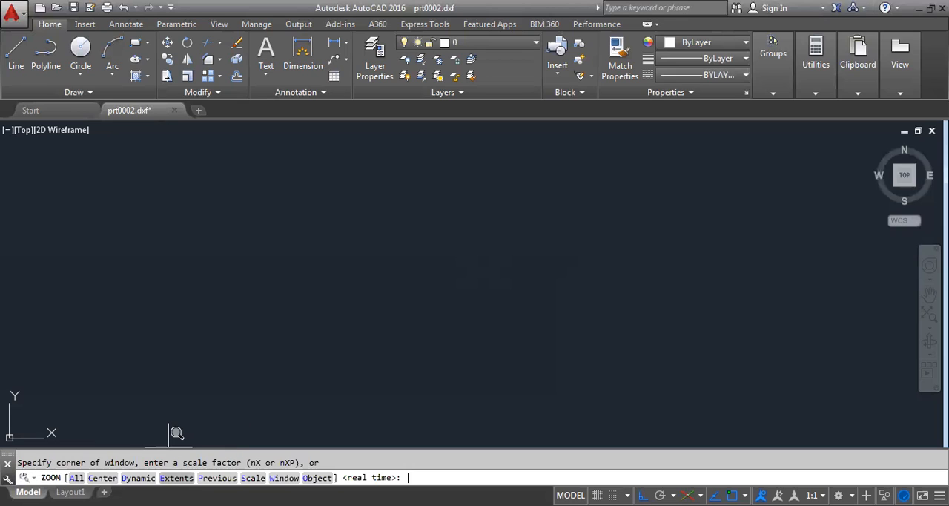
type("all")
key("Return")
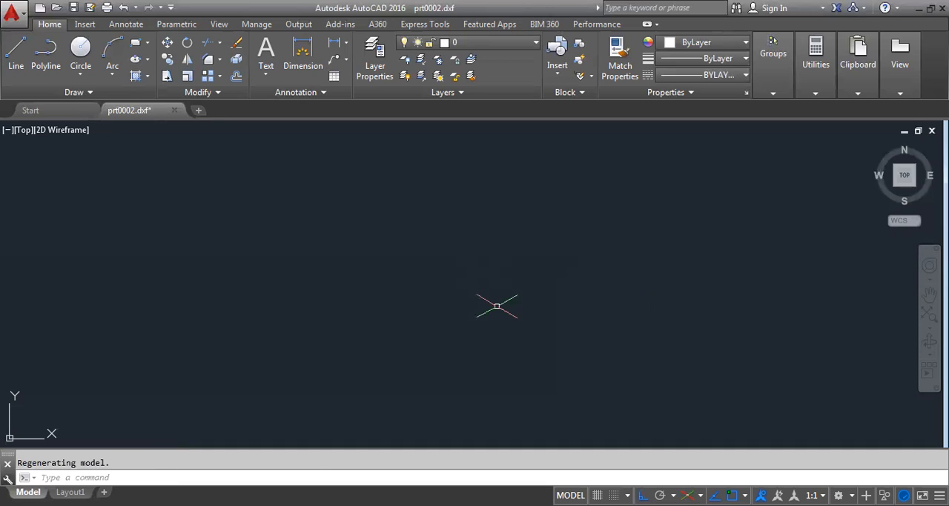
- Start a line near the middle of the drawing area and draw a 12-unit edge vertically upward on the right isoplane
type("l")
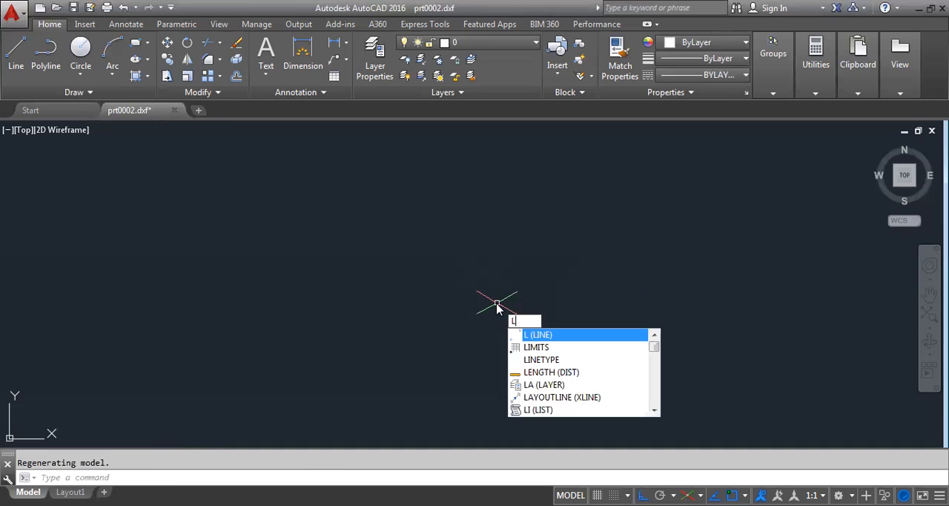
key("Return")
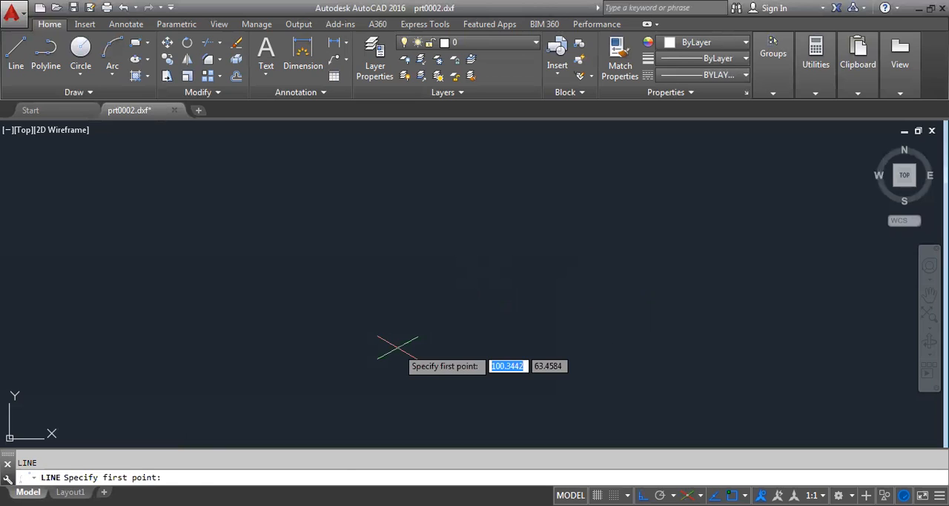
left_click(398, 346)
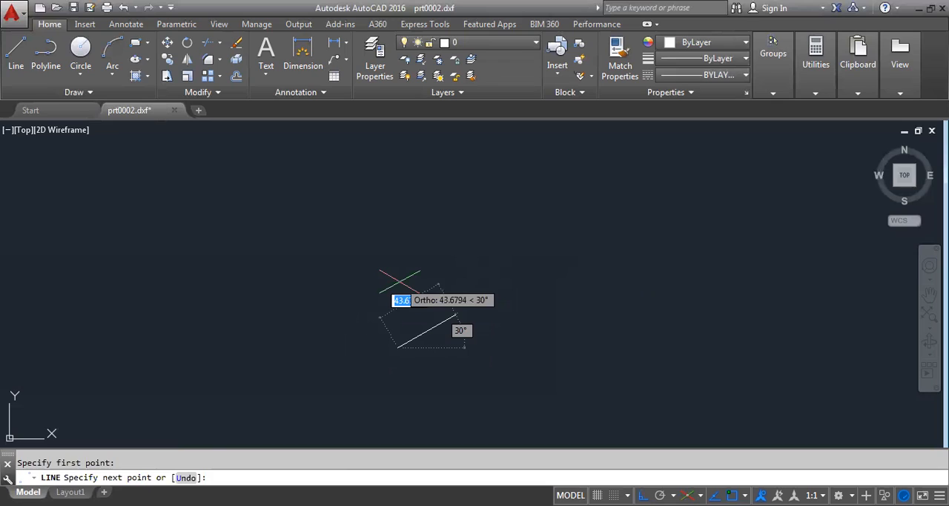
key("F5")
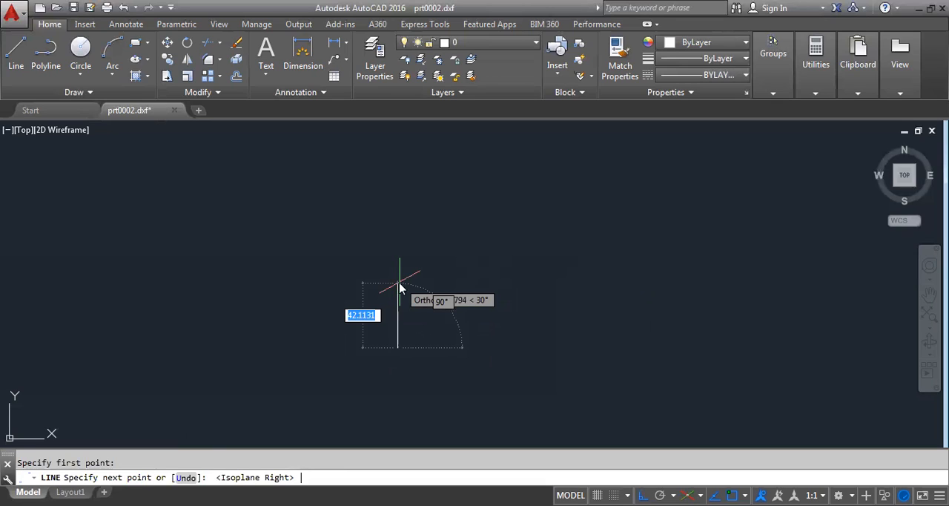
type("12")
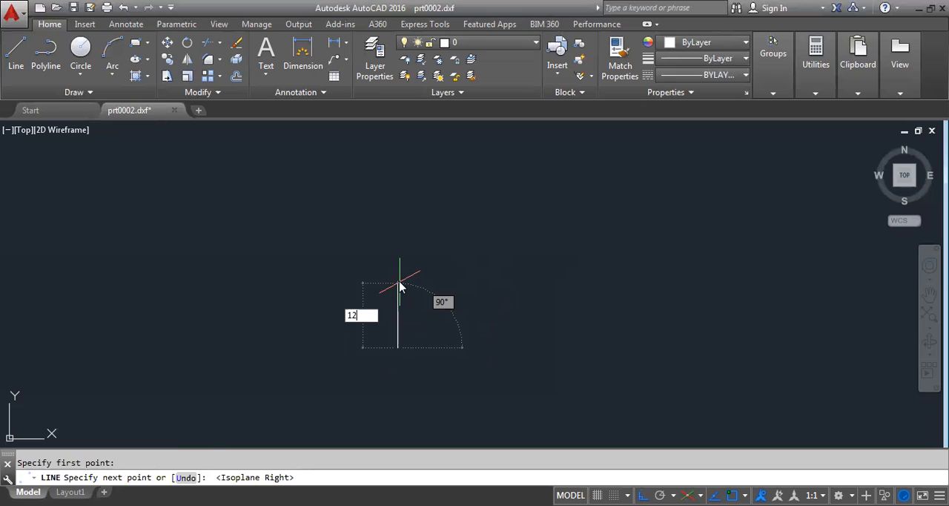
key("Return")
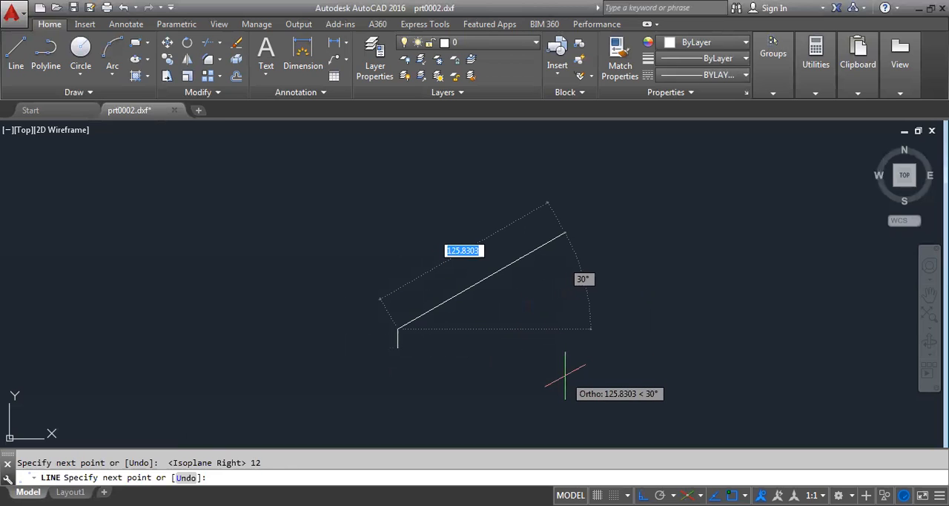
- Continue the line 95 units up to the right along the 30° axis on the right isoplane
key("F5")
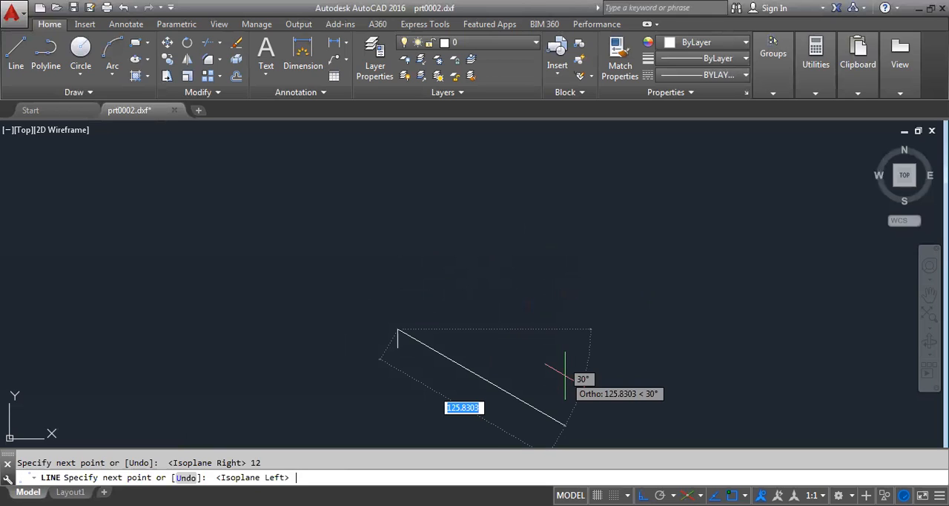
key("F5")
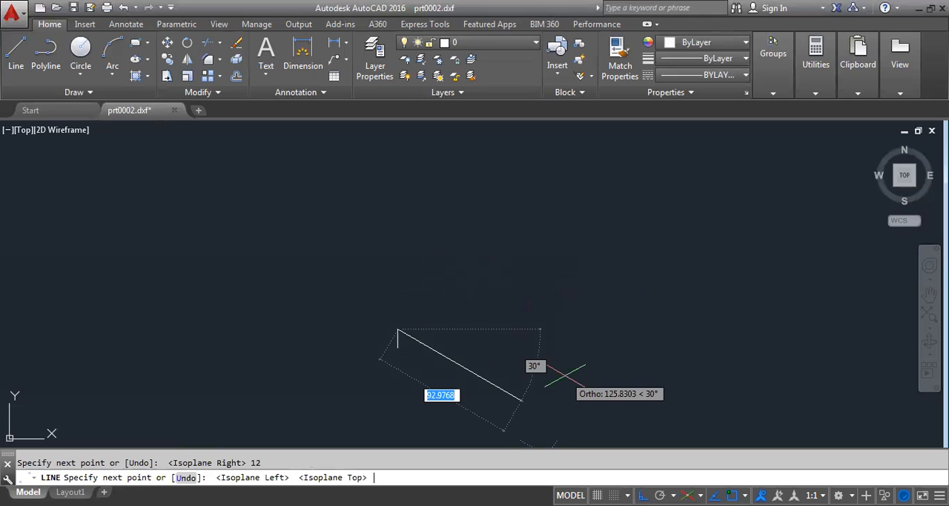
key("F5")
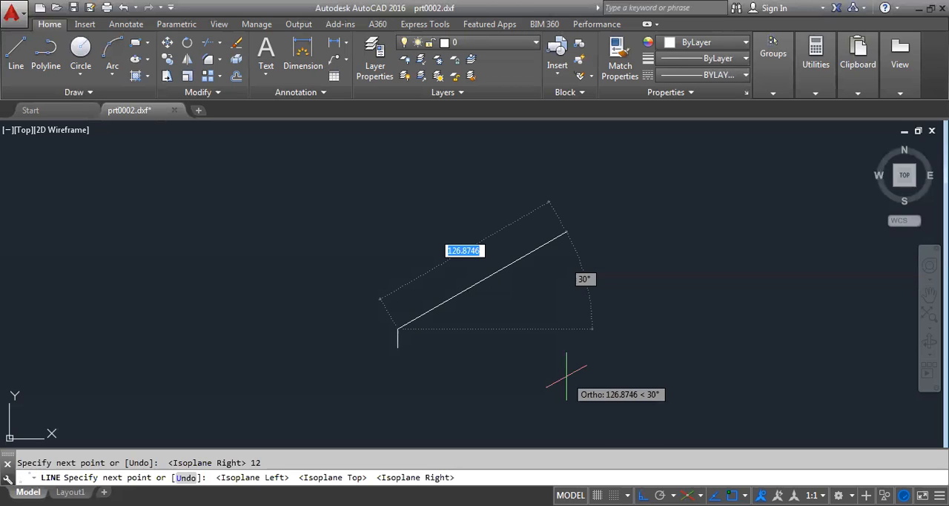
type("95")
key("Return")
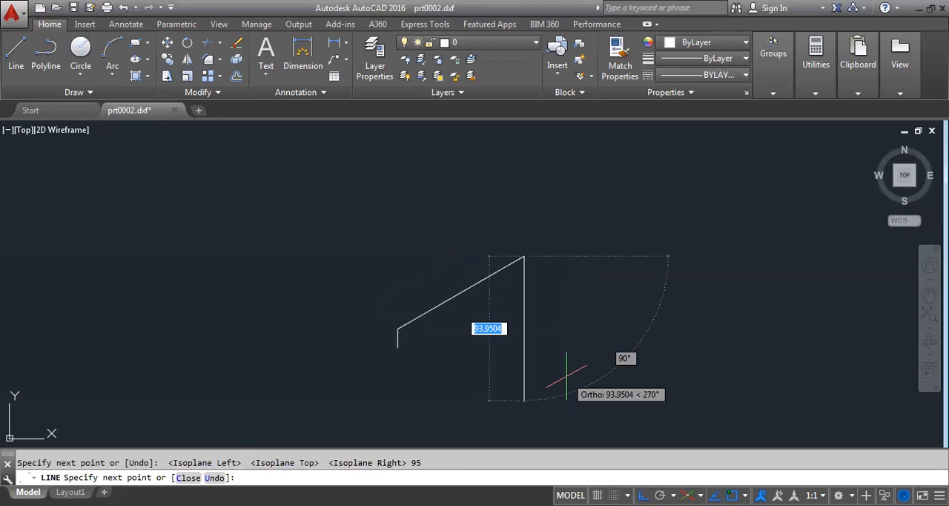
- Draw a 12-unit edge straight down and close the face with a line back to its starting corner
type("12")
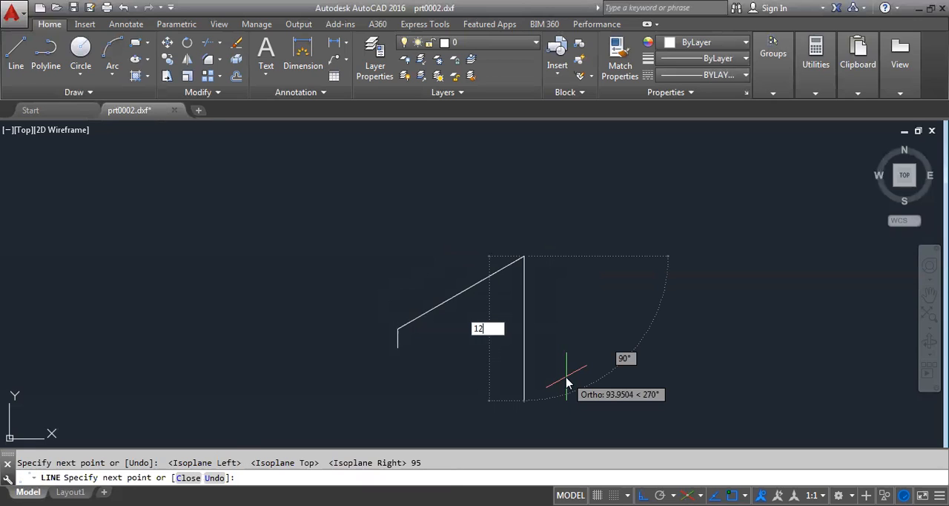
key("Return")
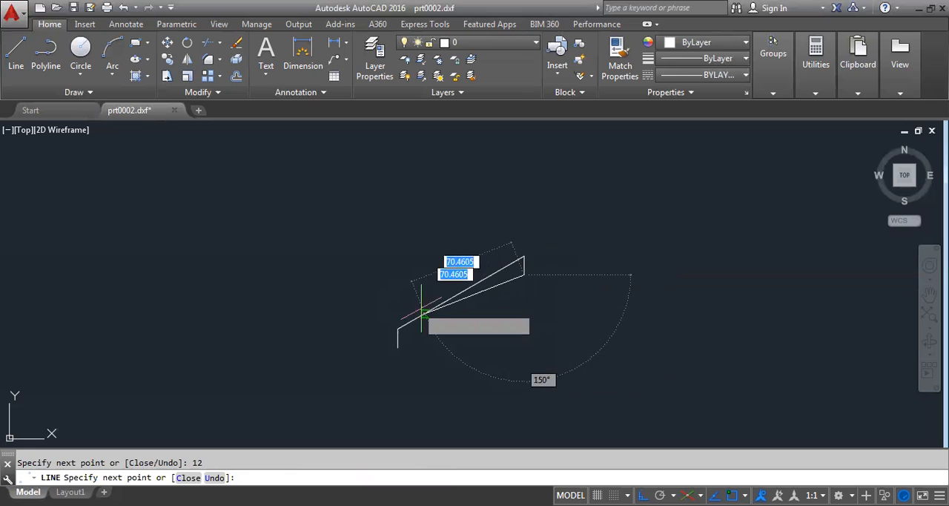
left_click(396, 346)
right_click(346, 241)
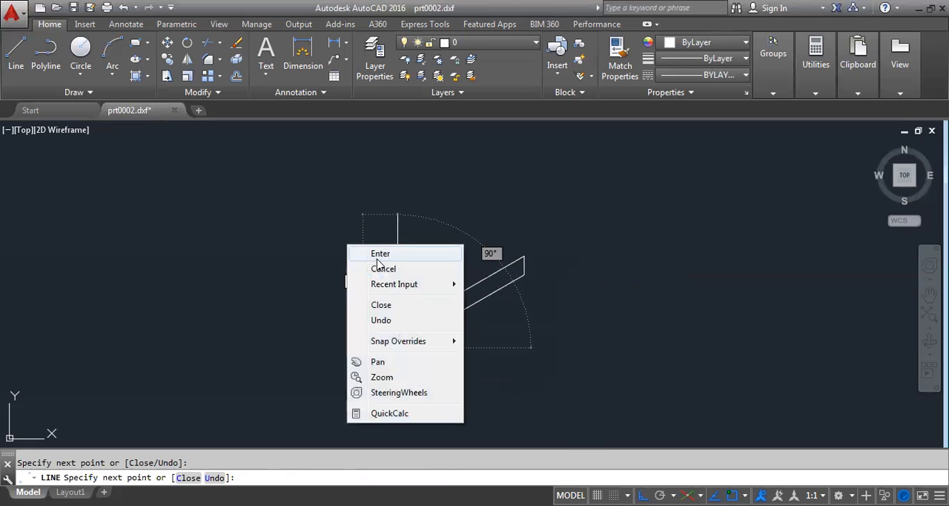
left_click(373, 250)
- From the face's upper right corner, draw a 15-unit line up to the left at 150° on the left isoplane
scroll(473, 269, "up", 2)
scroll(478, 256, "up", 2)
scroll(483, 249, "down", 2)
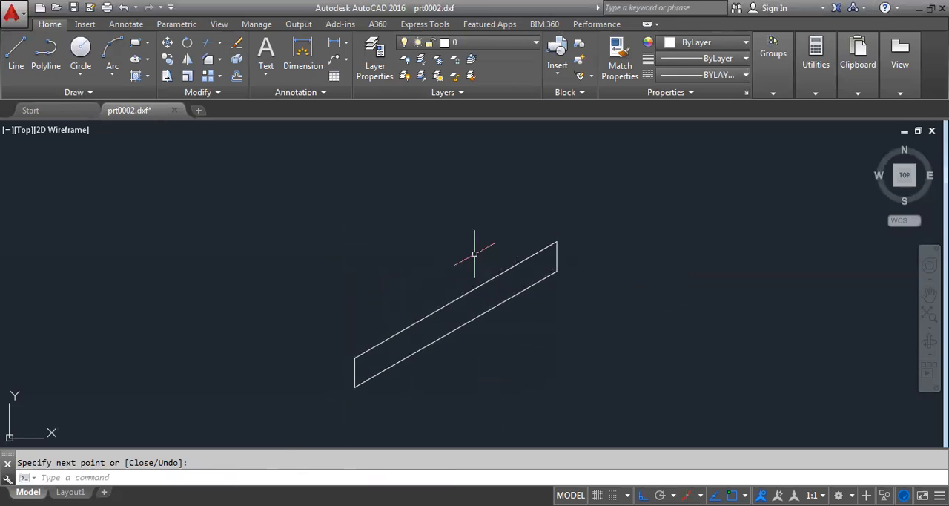
right_click(460, 234)
left_click(488, 234)
left_click(557, 241)
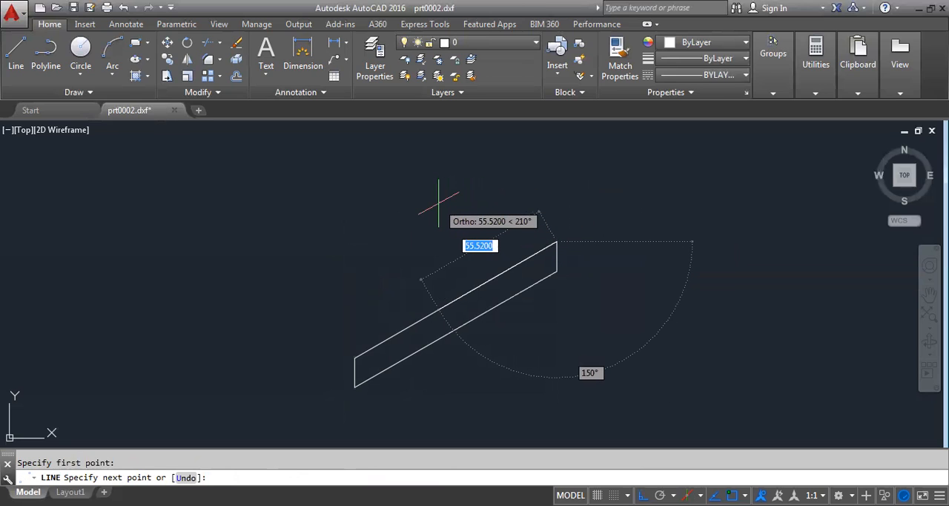
key("F5")
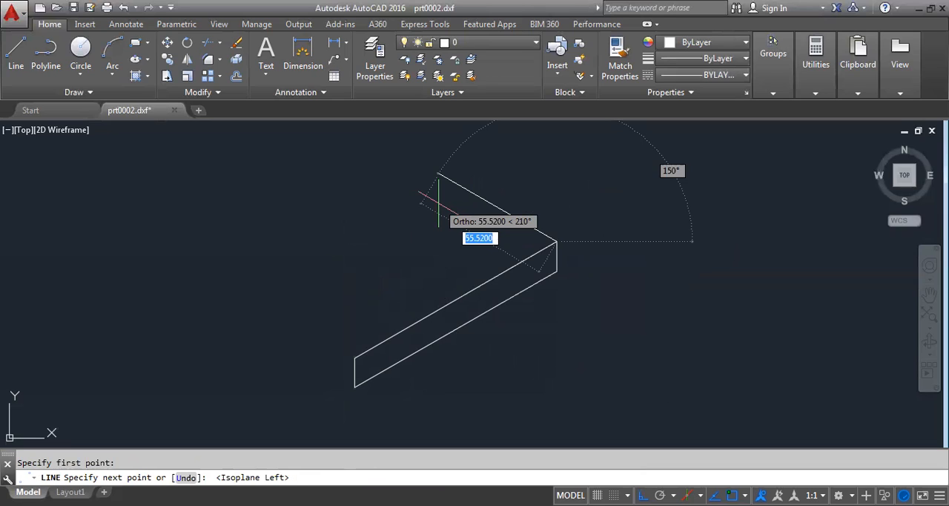
type("15")
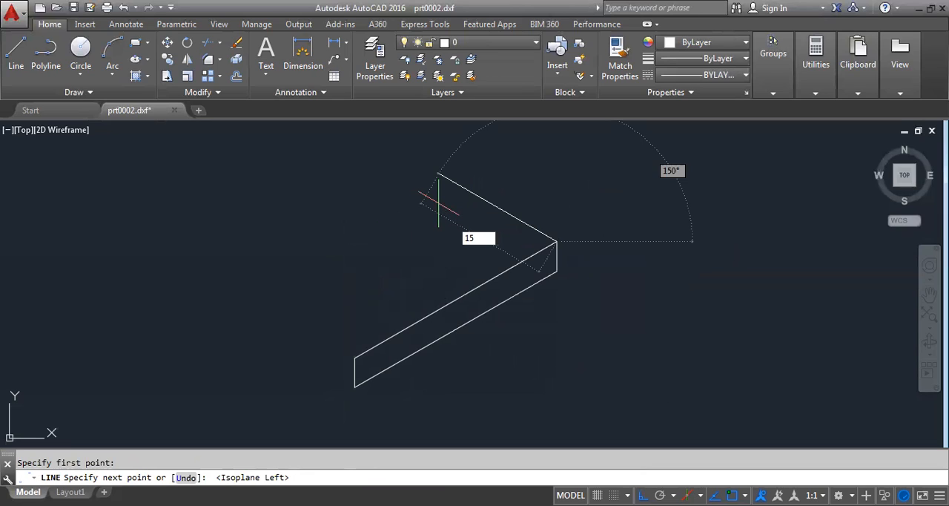
key("Return")
- Continue the line 58 units vertically upward and 40 units up to the left at 150°, and end the line
scroll(513, 363, "down", 6)
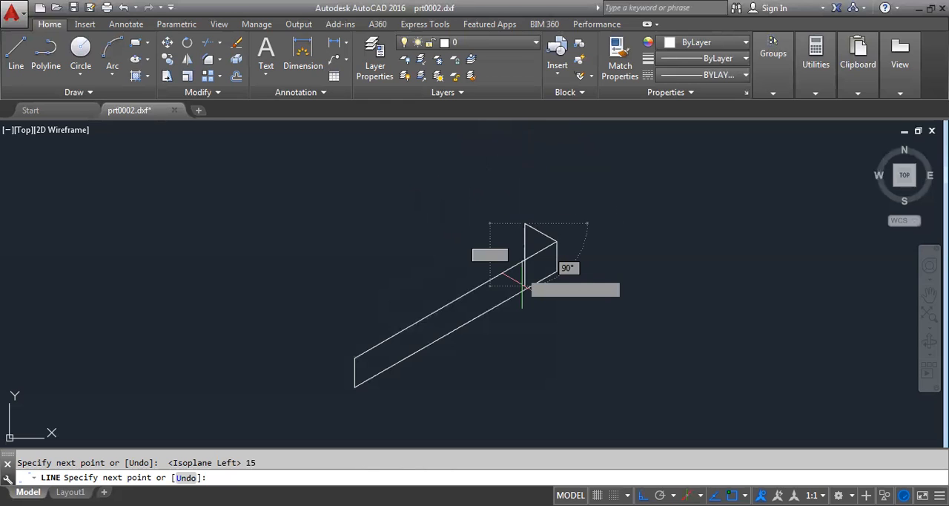
scroll(513, 361, "up", 2)
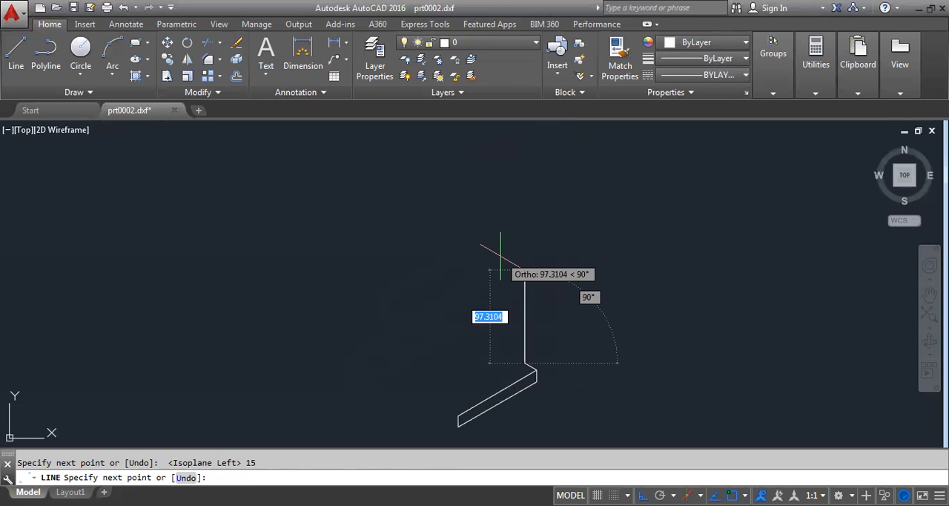
type("58")
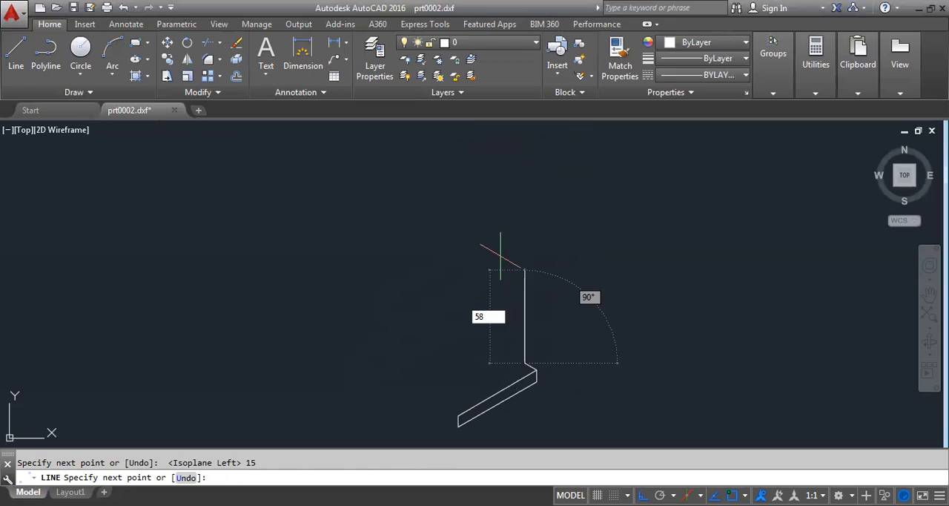
key("Return")
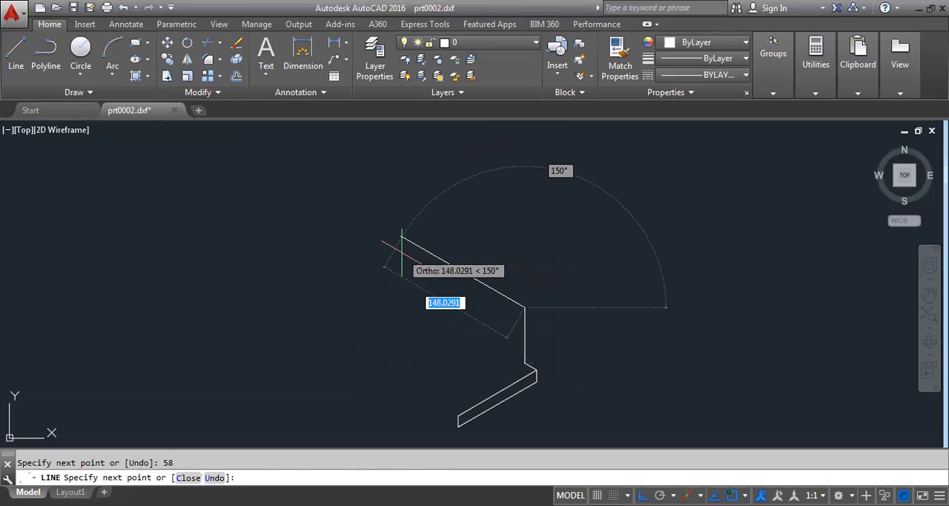
type("40")
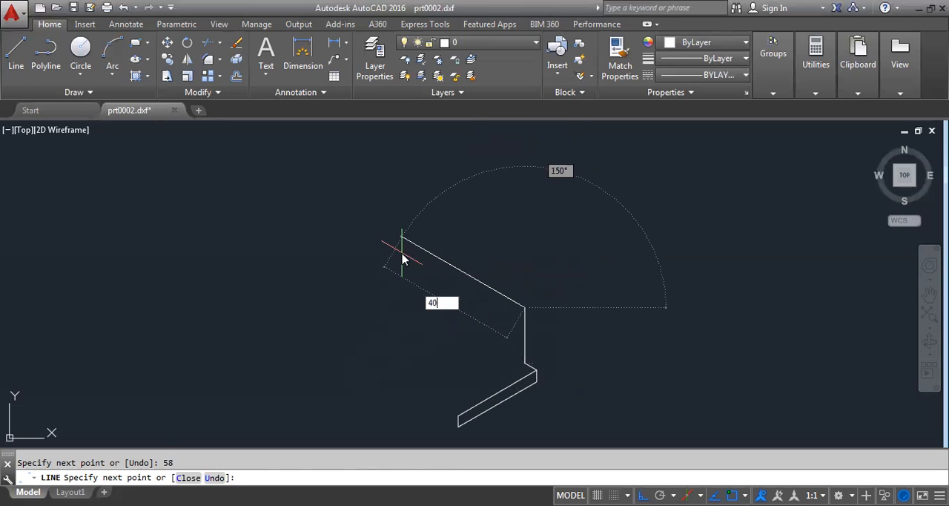
key("Return")
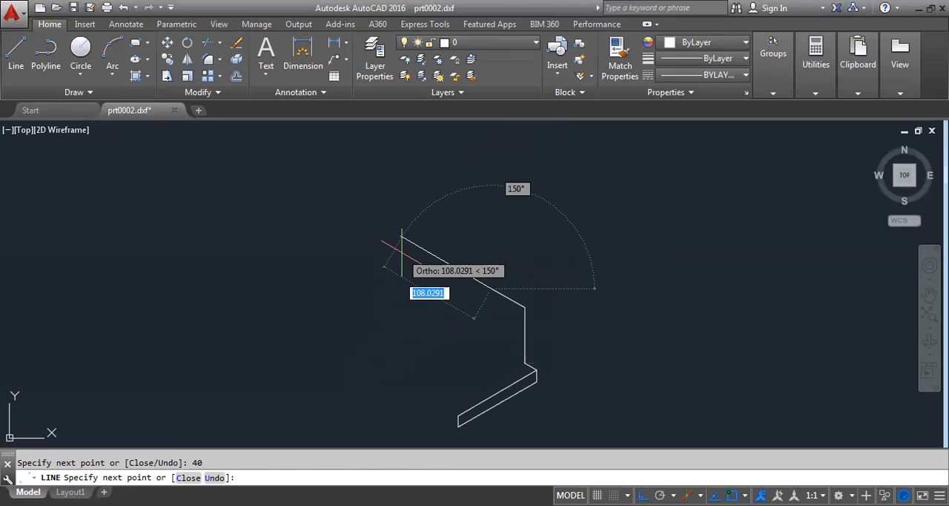
right_click(556, 221)
left_click(603, 232)
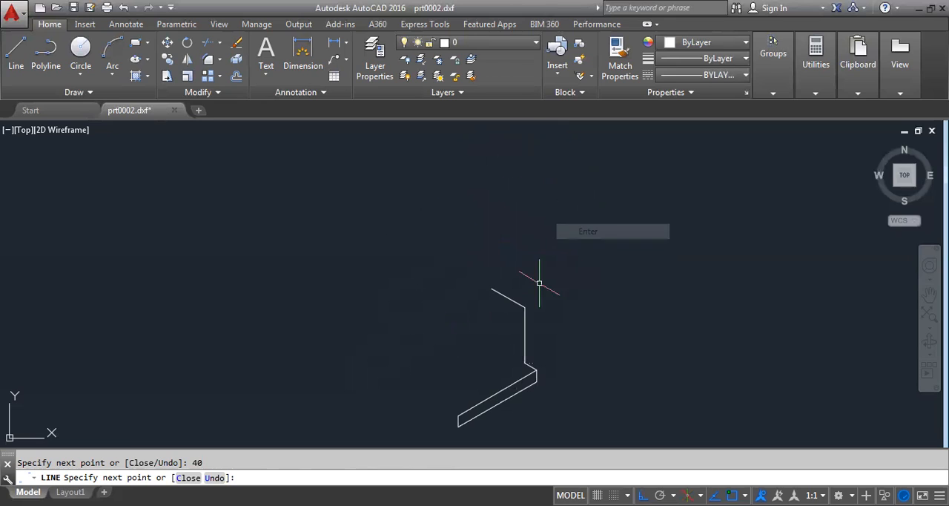
scroll(494, 320, "up", 4)
scroll(530, 234, "down", 2)
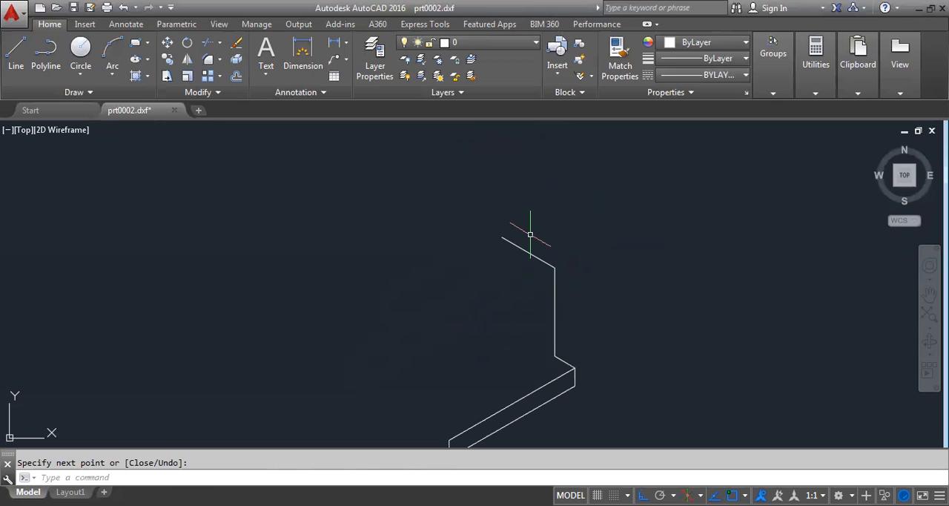
- Draw an isocircle on the left isoplane, centred on the midpoint of the 40-unit line, with its radius reaching the line's endpoint
type("el")
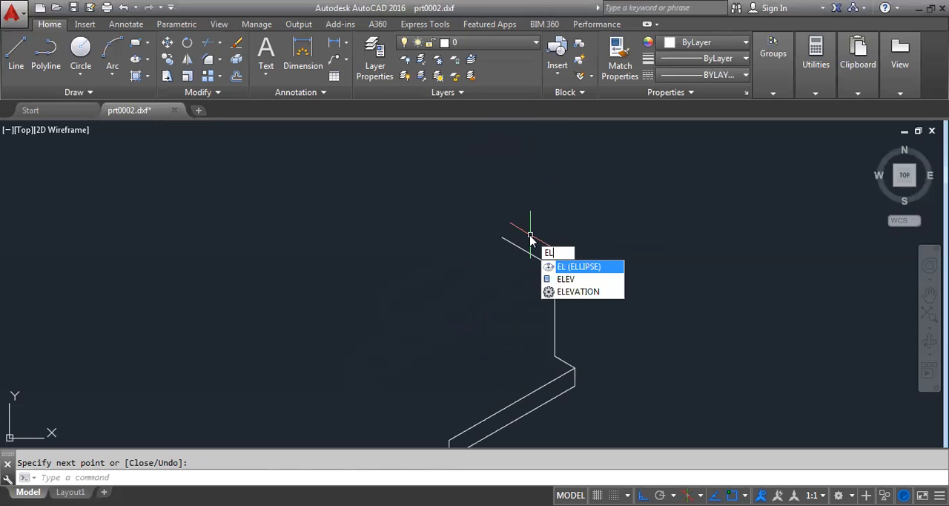
key("Return")
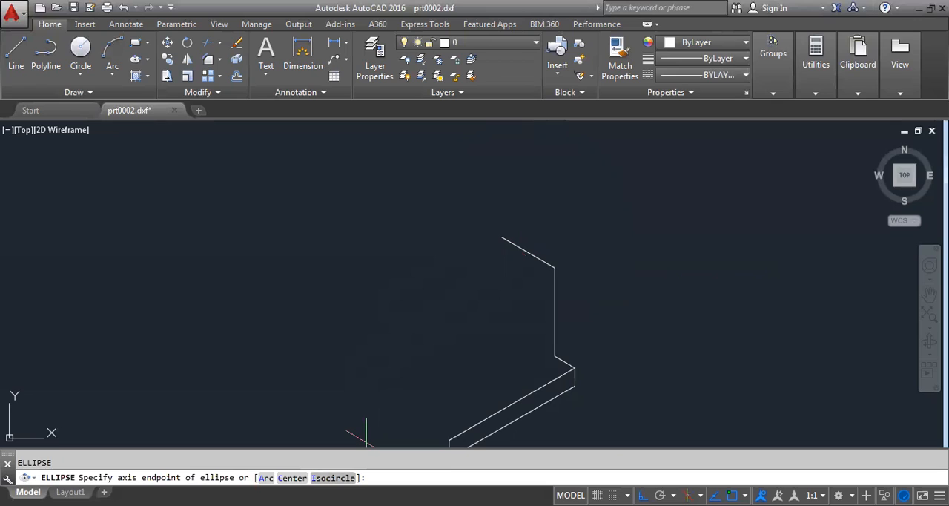
left_click(336, 478)
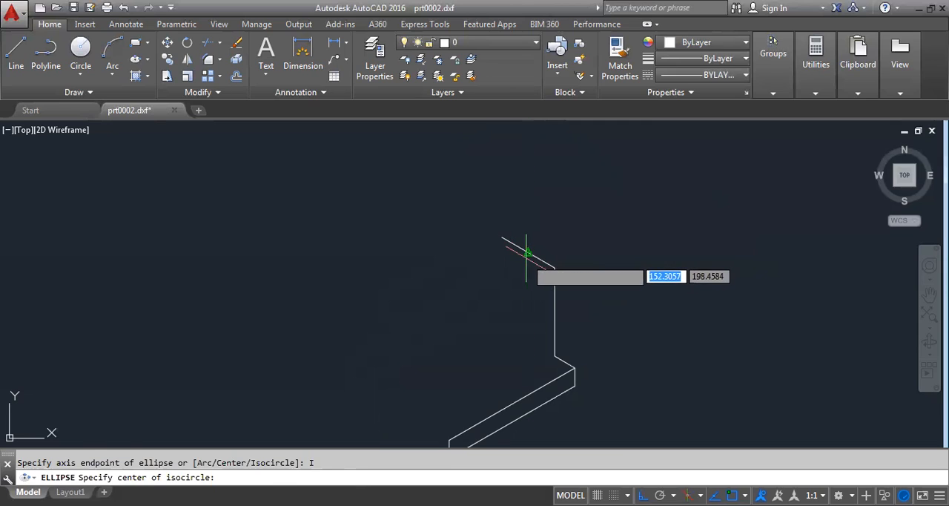
left_click(527, 253)
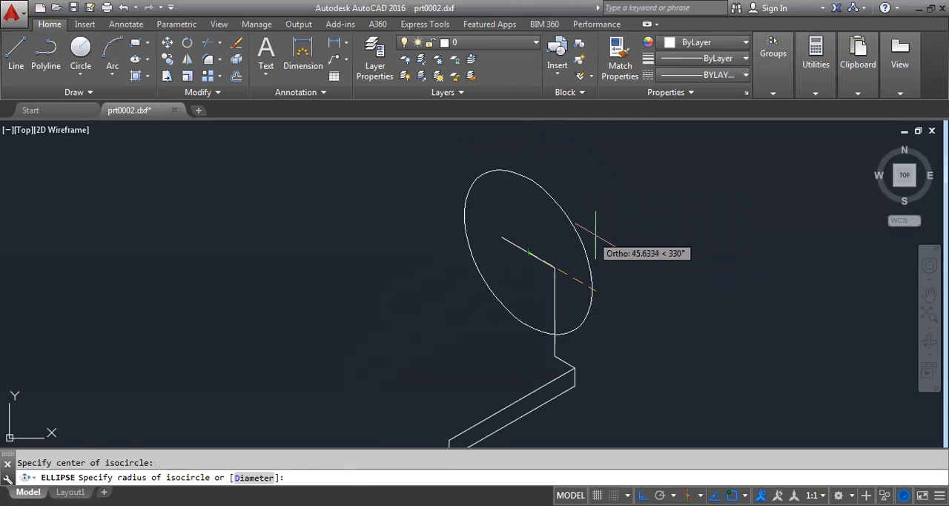
left_click(556, 268)
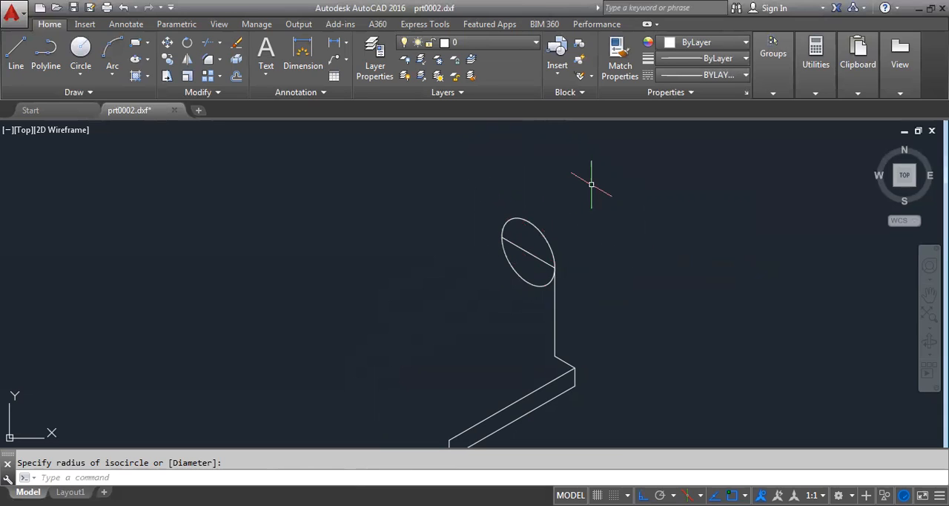
- Trim away the lower half of the isocircle and erase the 40-unit line across its diameter
type("TR")
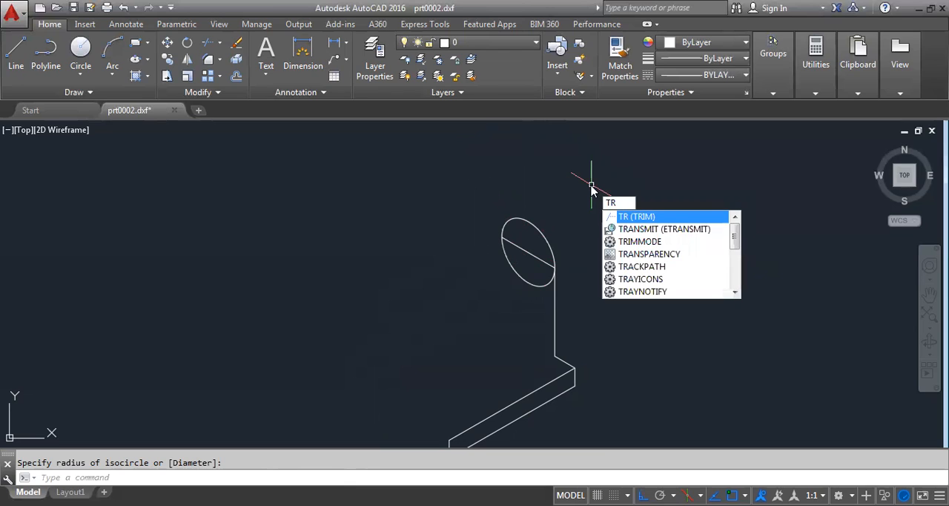
key("Return")
key("Return")
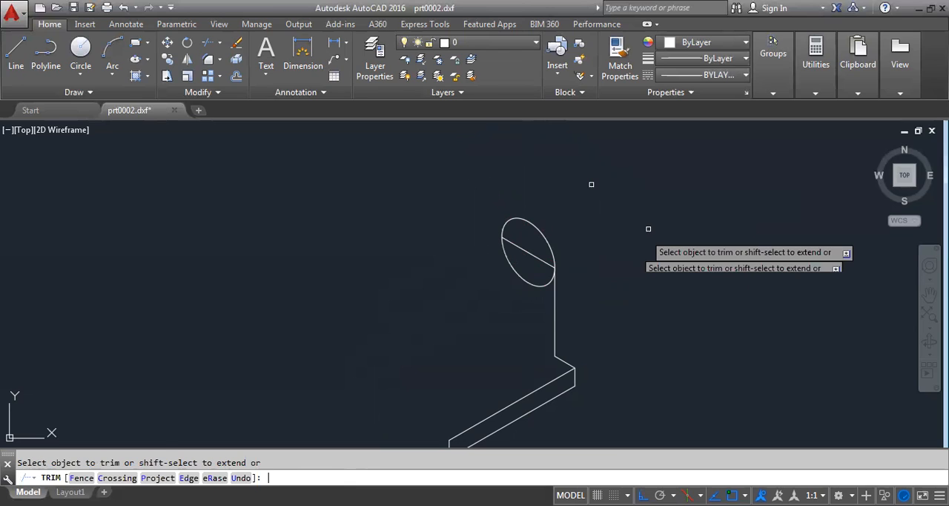
left_click(540, 282)
right_click(637, 246)
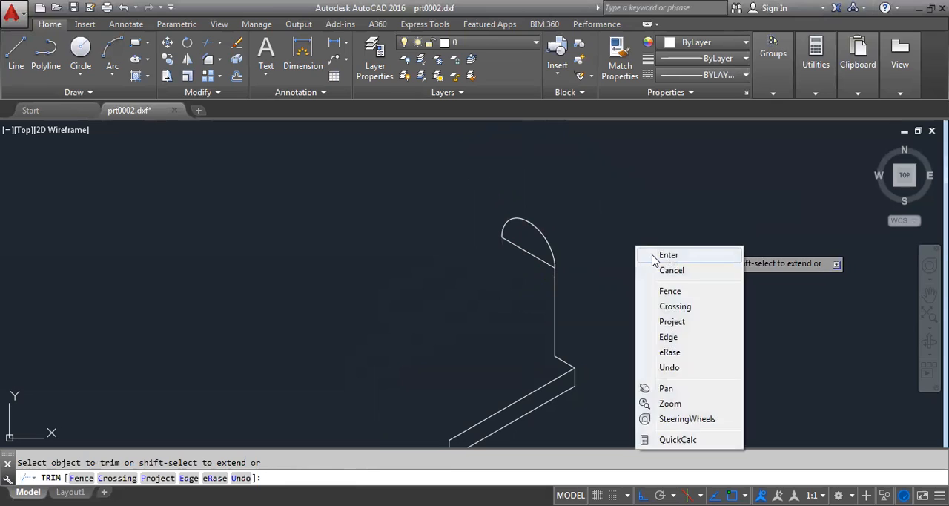
left_click(643, 255)
left_click(545, 261)
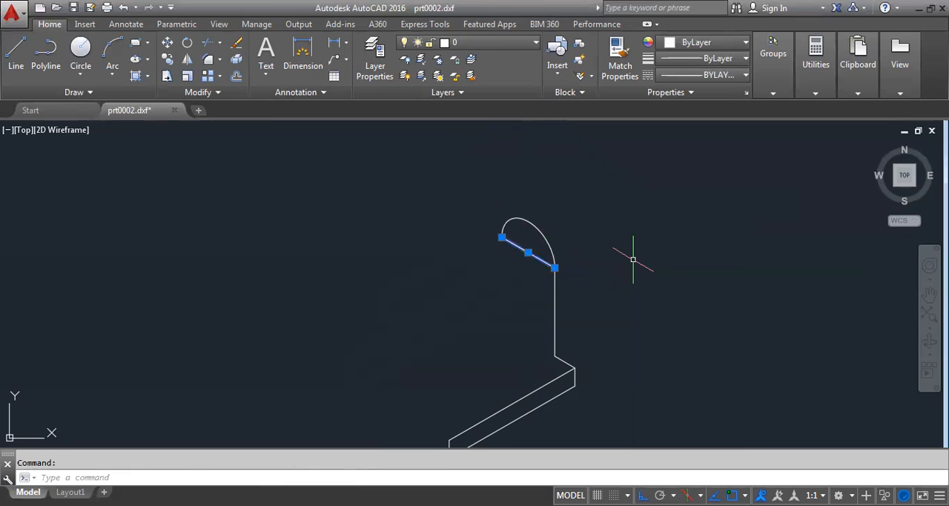
key("Delete")
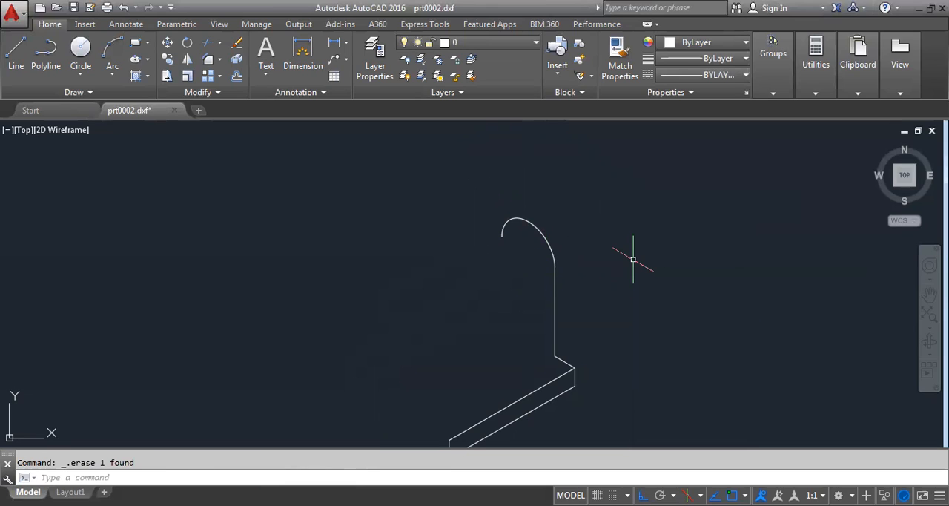
- Copy the arc and the vertical line below it 25 units down to the left at 210° on the top isoplane
scroll(633, 259, "down", 2)
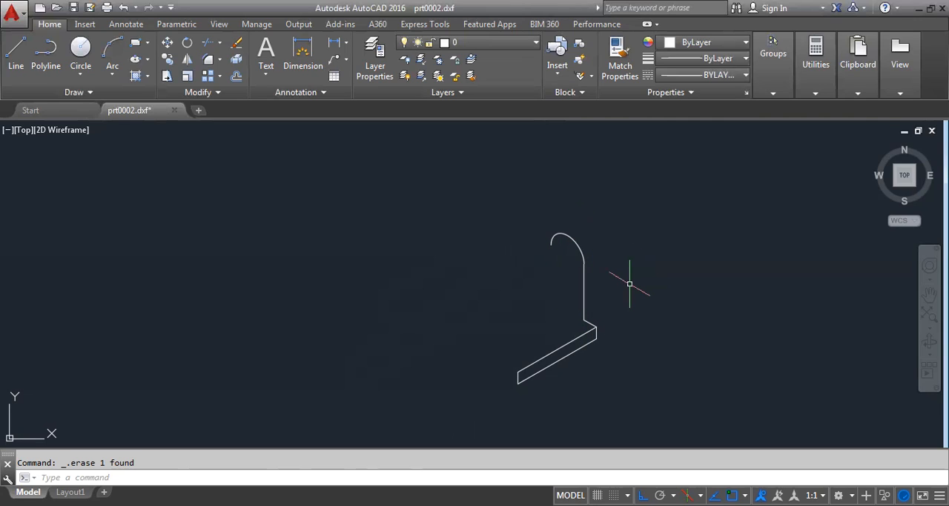
type("CO")
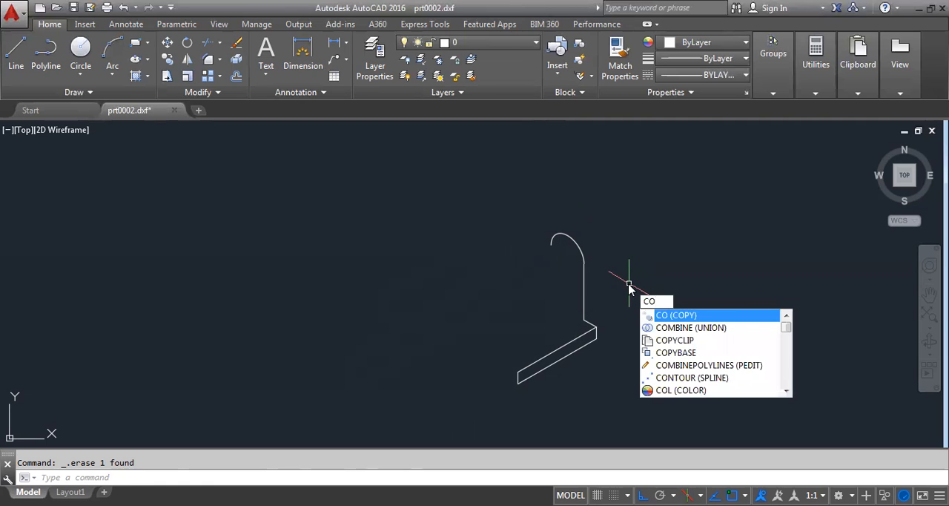
key("Return")
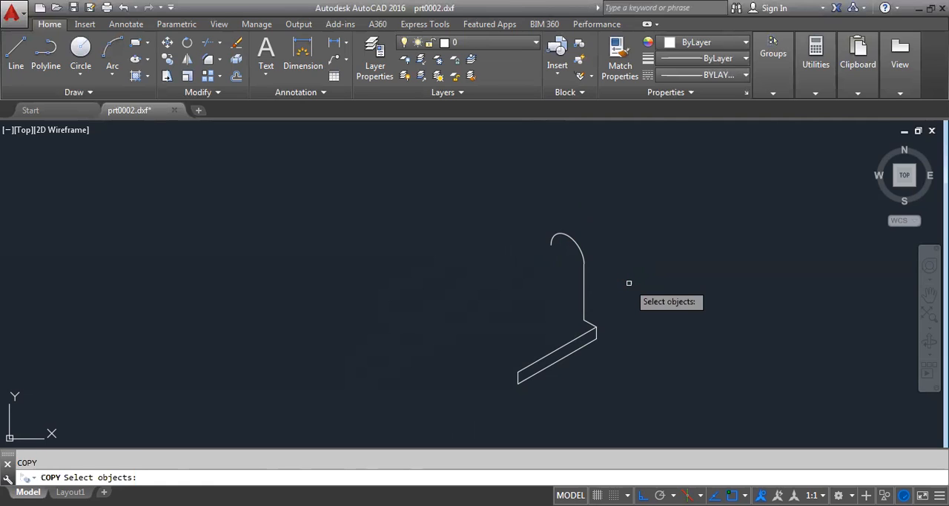
left_click(578, 253)
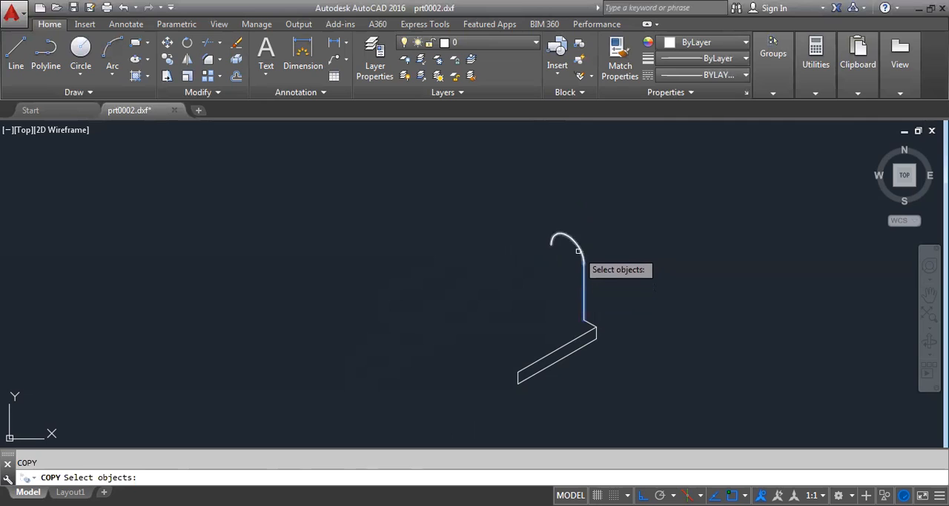
key("Return")
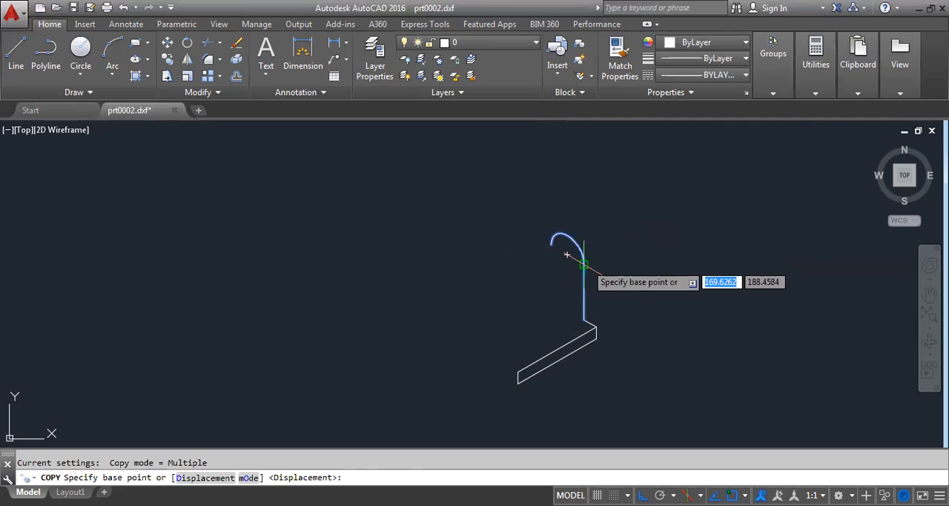
left_click(583, 260)
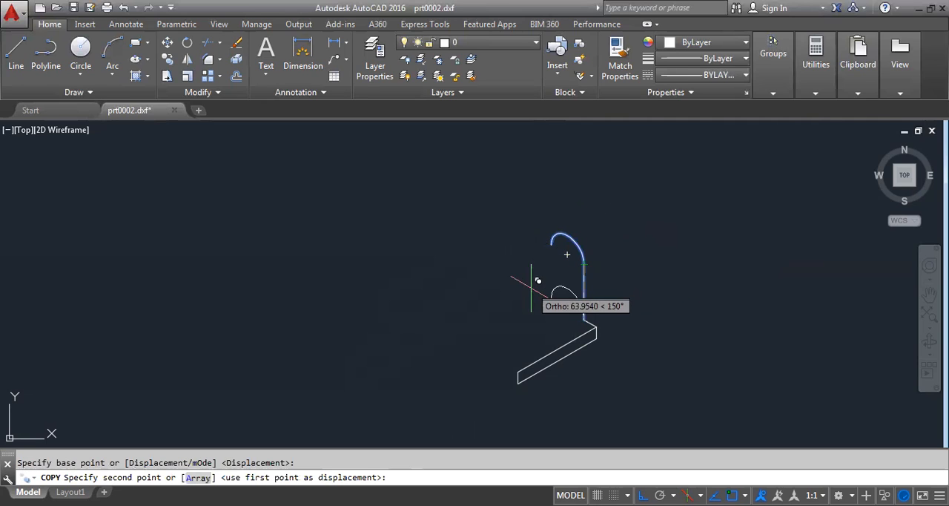
key("F5")
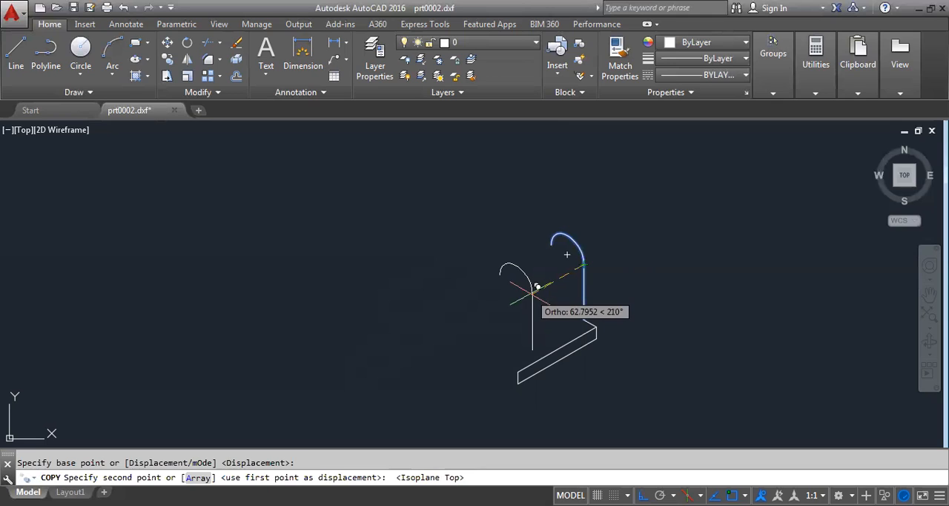
type("25")
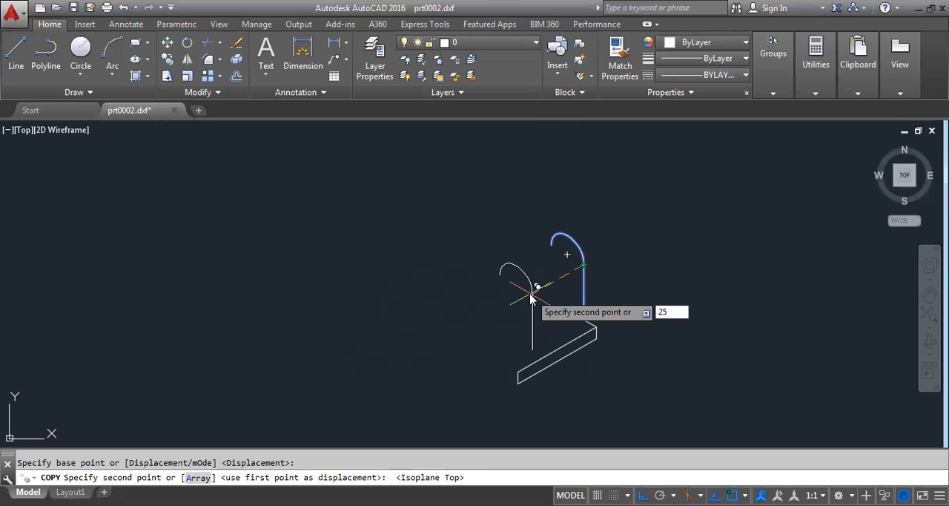
key("Return")
right_click(705, 246)
left_click(734, 252)
- Draw a line joining the bottom ends of the copied and original vertical lines
scroll(614, 333, "up", 2)
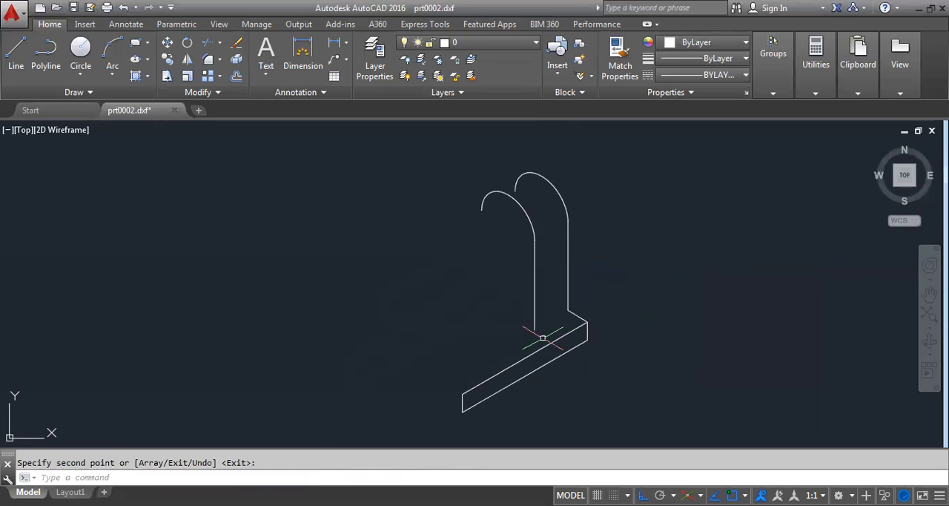
right_click(645, 180)
mouse_move(746, 207)
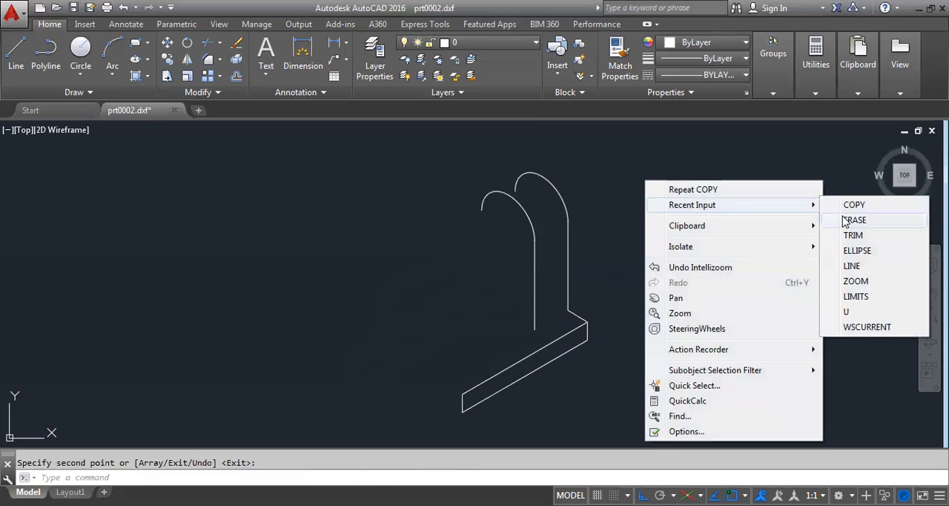
left_click(852, 266)
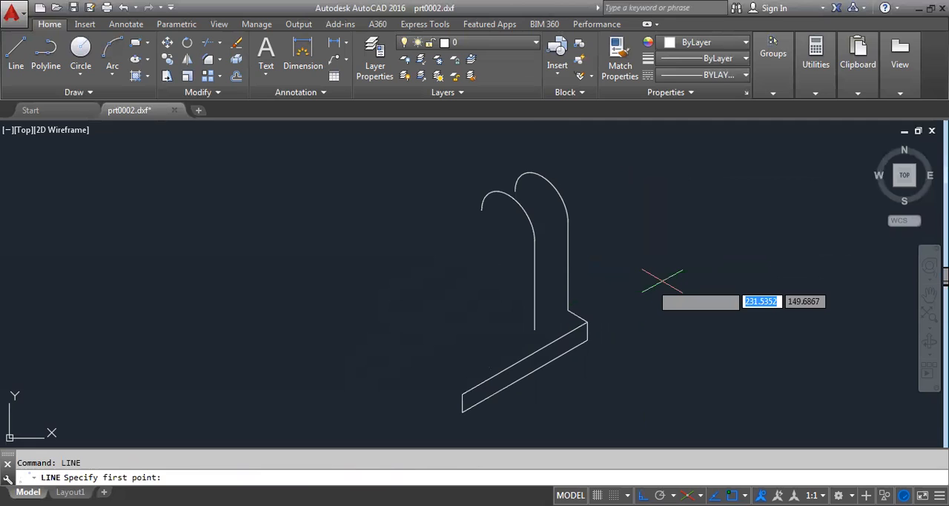
left_click(568, 310)
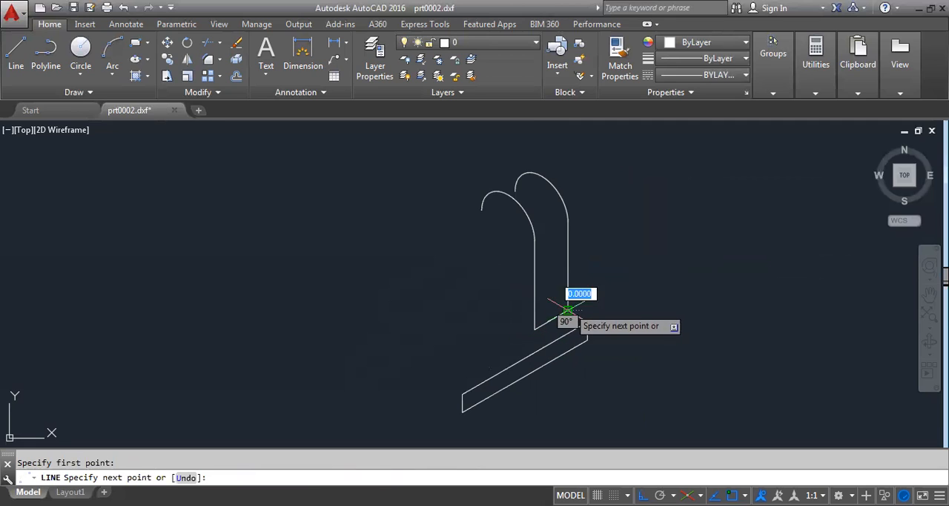
right_click(681, 213)
left_click(707, 218)
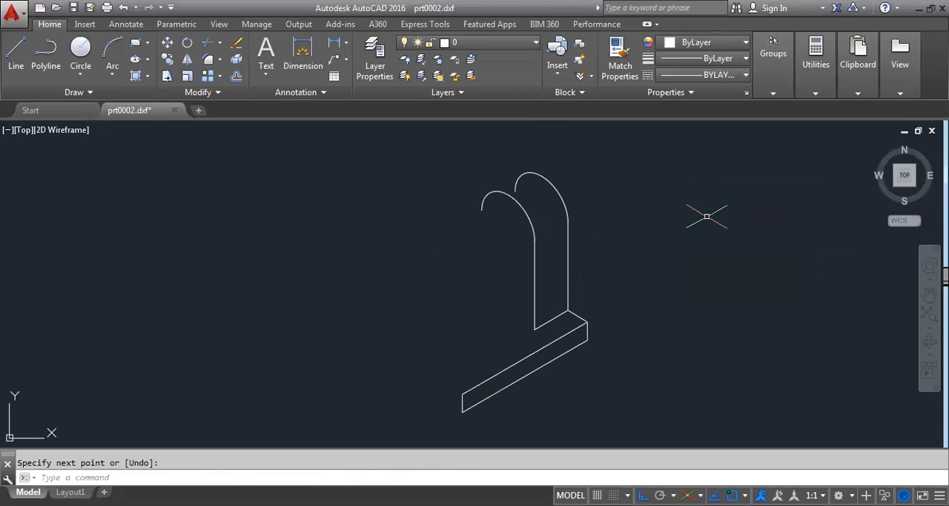
- Draw a line connecting the two arcs across matching points on their upper left curves
scroll(707, 217, "down", 1)
right_click(700, 201)
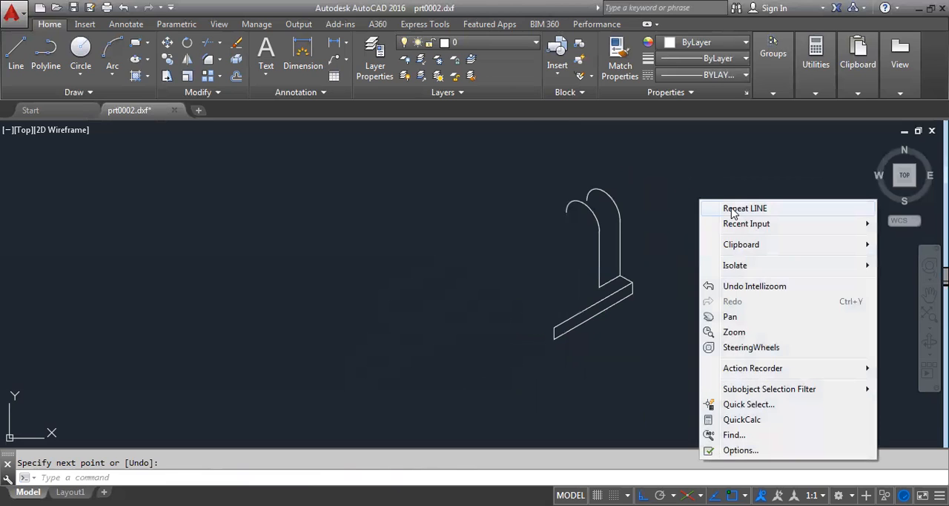
left_click(734, 212)
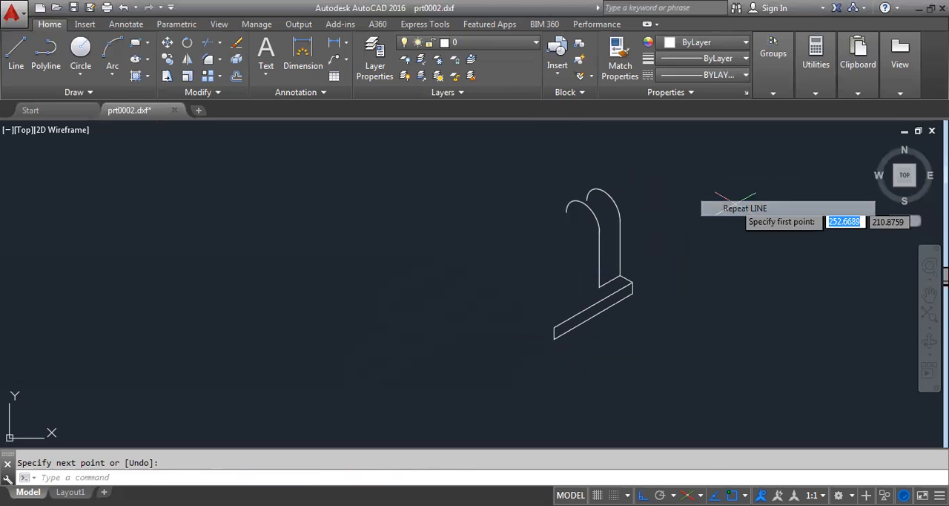
left_click(571, 204)
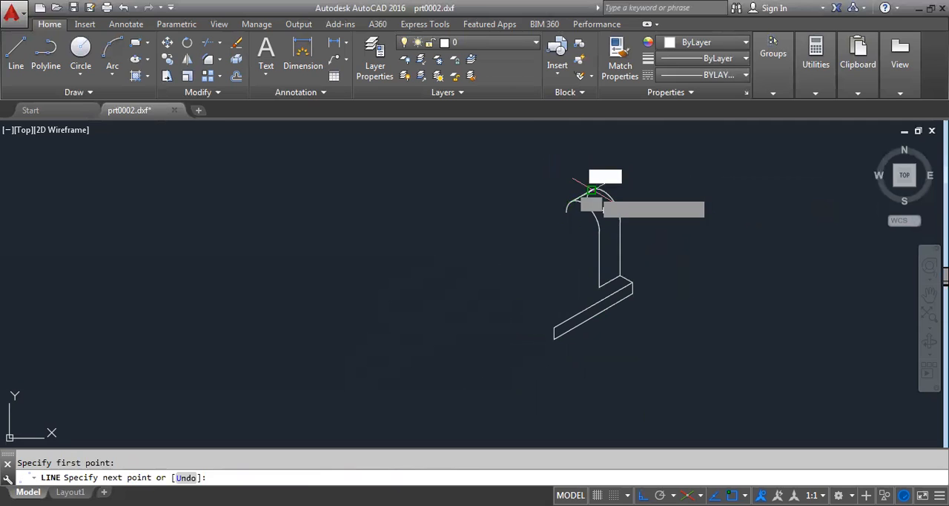
right_click(659, 163)
left_click(664, 169)
- Trim off the hidden left end of the rear arc below the connecting line
scroll(561, 201, "up", 5)
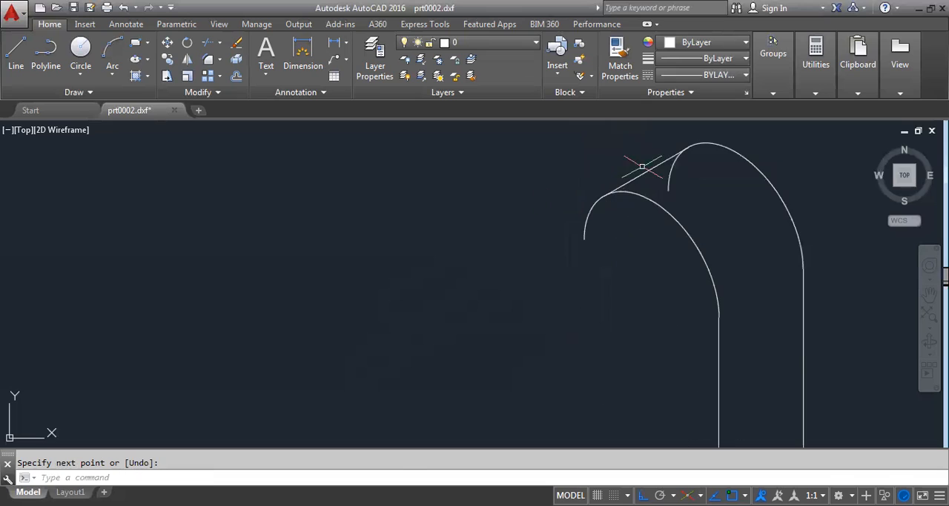
left_click(664, 169)
key("Escape")
type("tr")
key("Return")
key("Return")
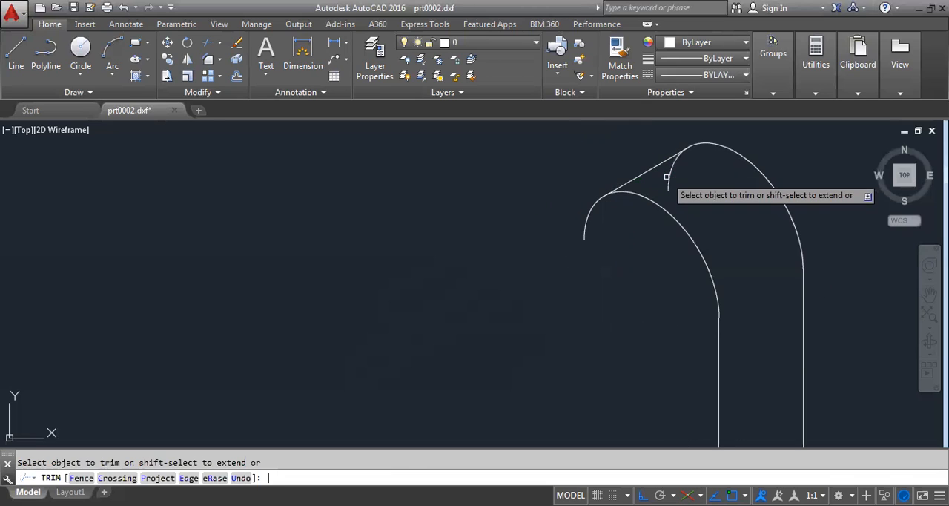
left_click(668, 185)
scroll(532, 202, "down", 2)
scroll(712, 152, "down", 2)
right_click(755, 159)
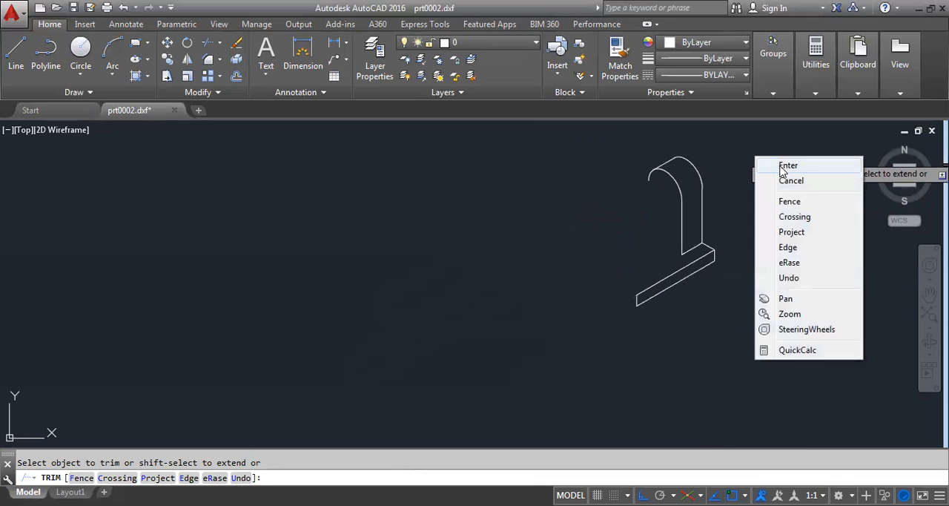
left_click(770, 163)
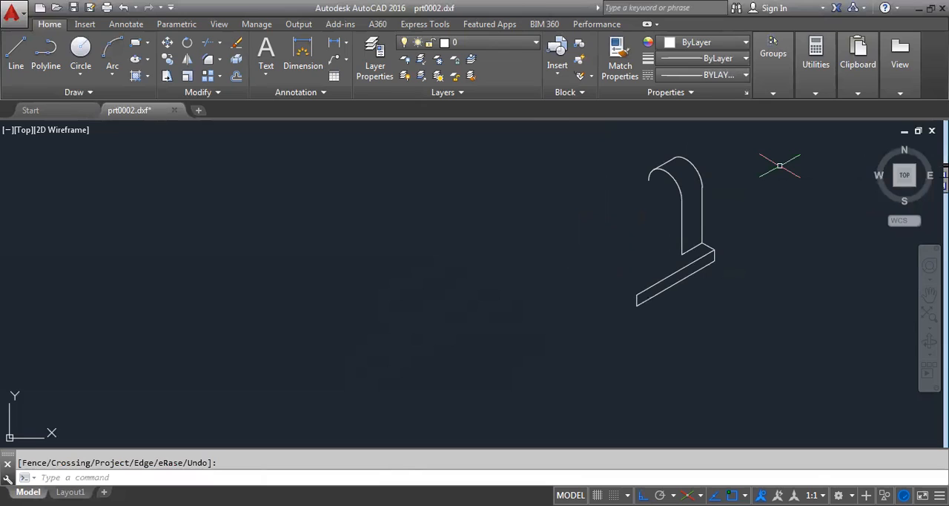
scroll(780, 165, "up", 2)
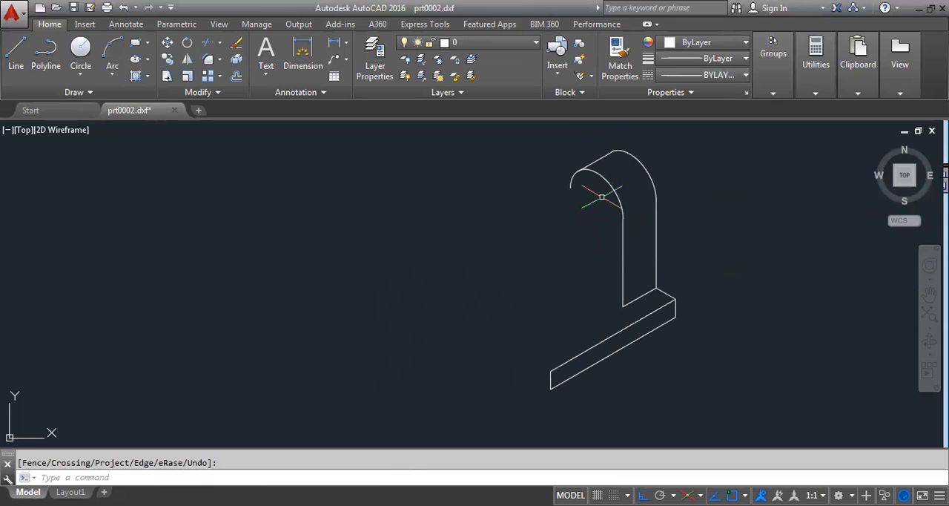
type("EL")
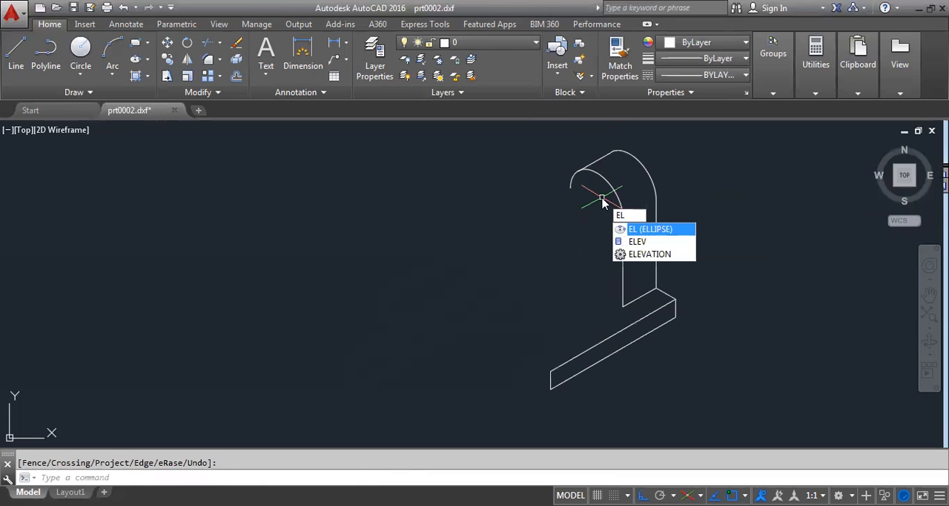
key("Return")
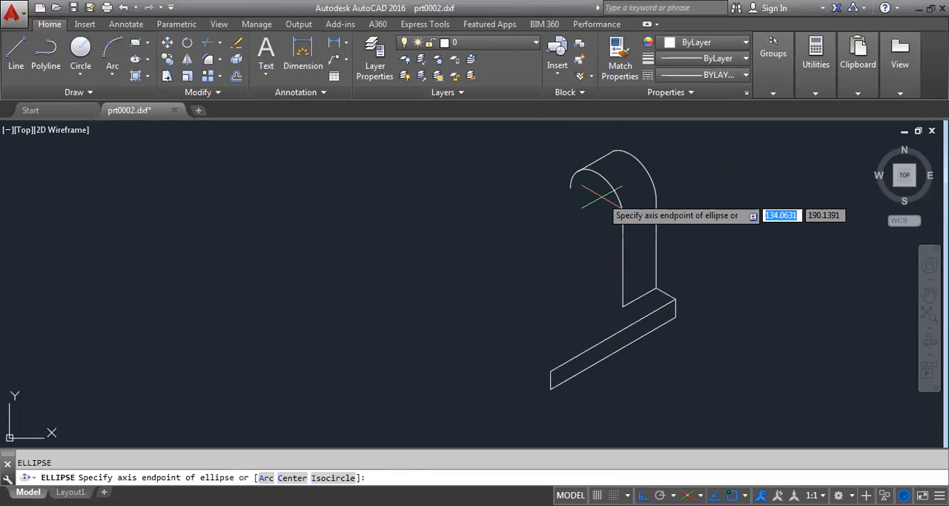
left_click(598, 199)
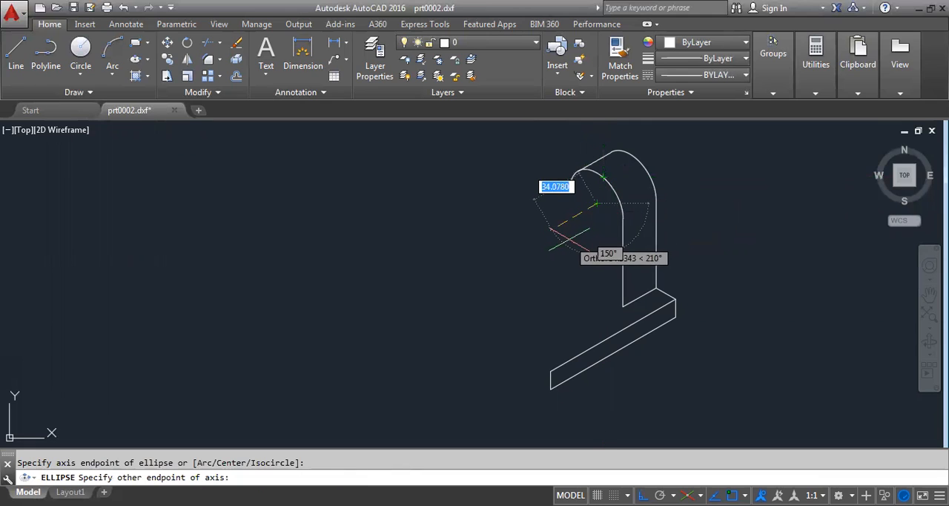
key("Escape")
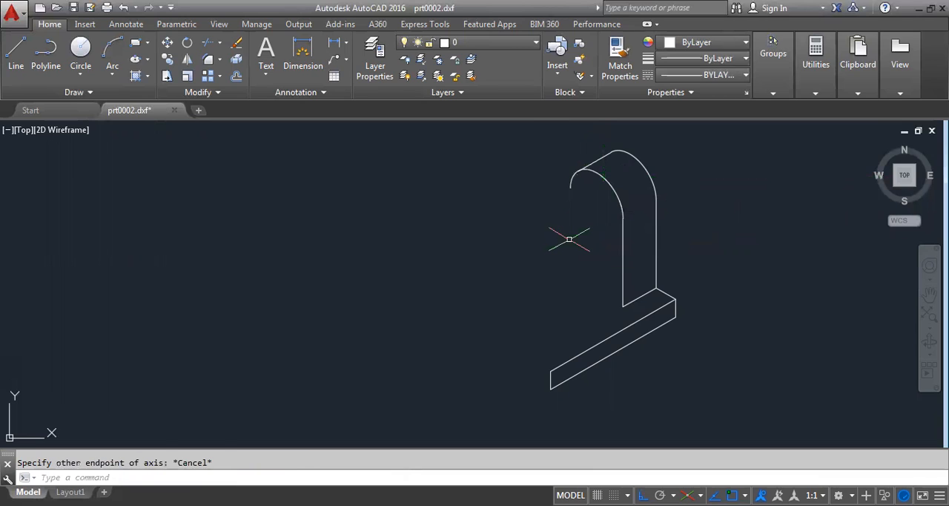
- Draw an isocircle of radius 12.5 on the left isoplane, centred on the front arc of the upright
type("EL")
key("Return")
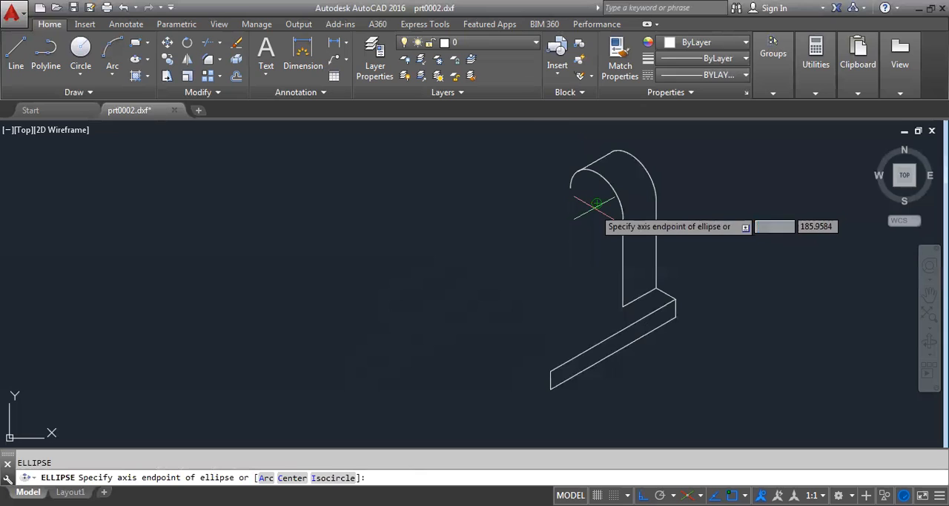
type("i")
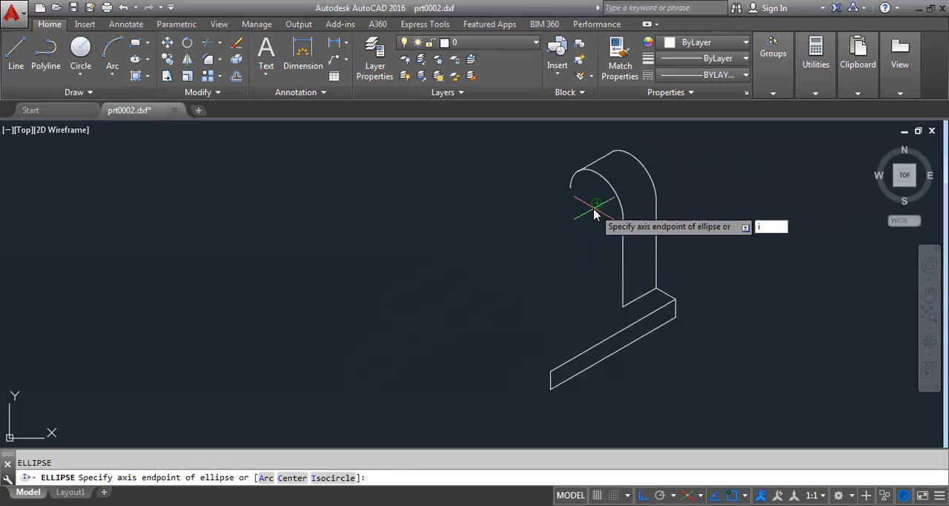
key("Return")
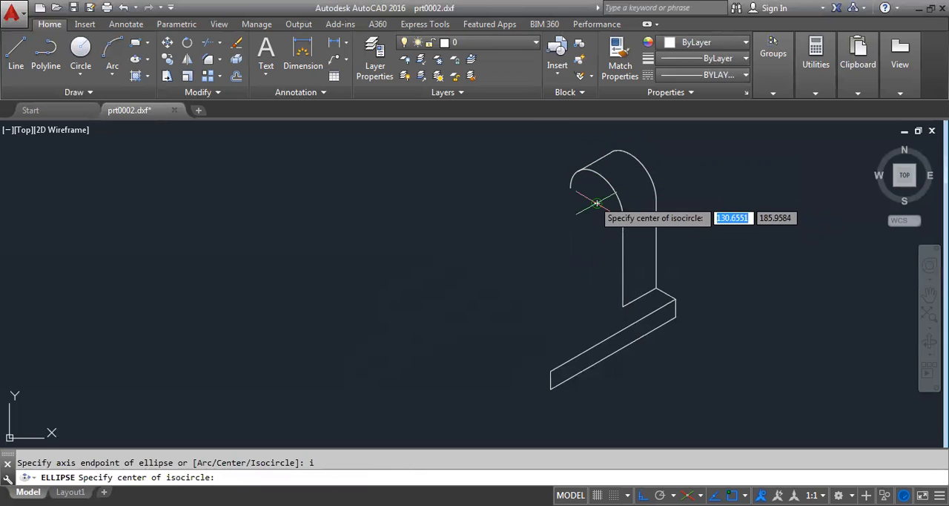
left_click(597, 204)
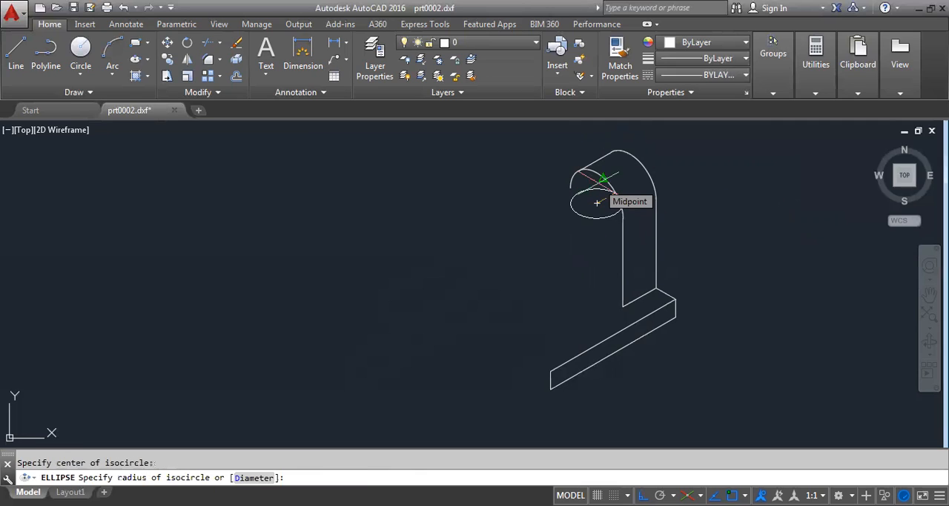
key("F5")
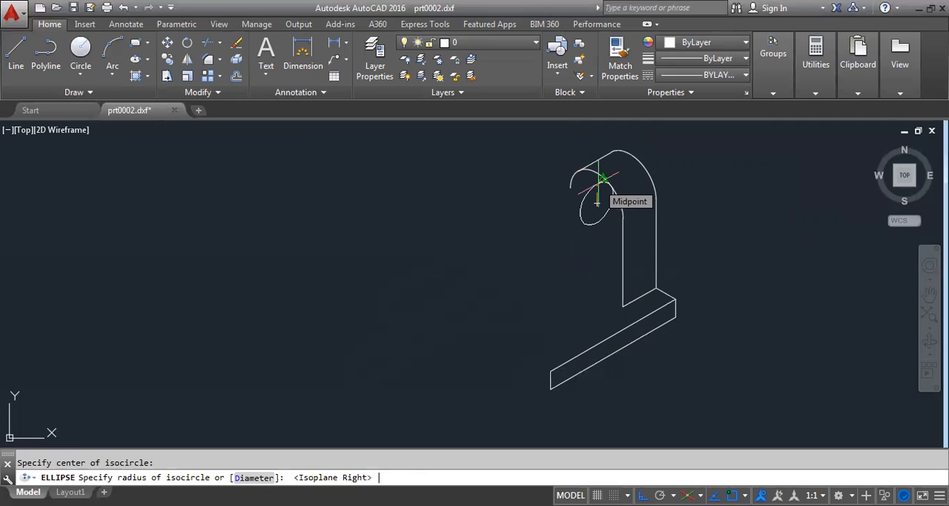
key("F5")
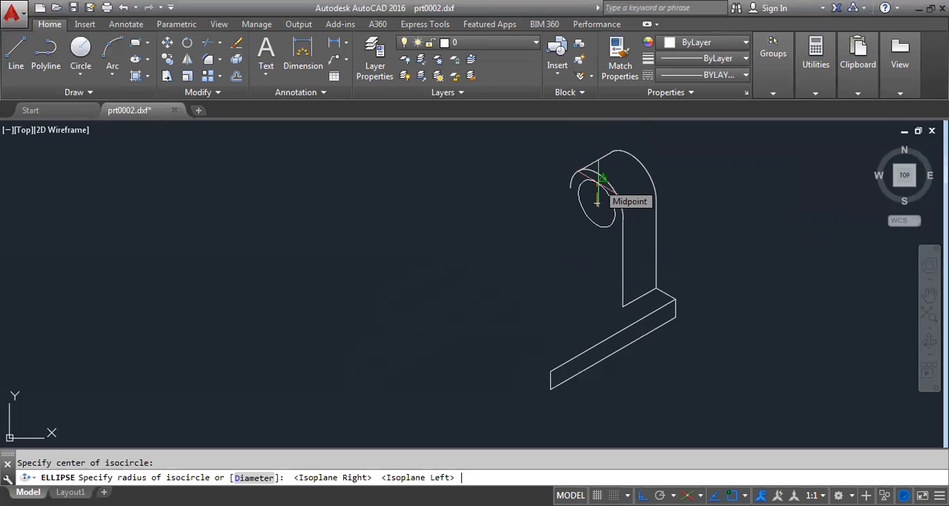
type("12.5")
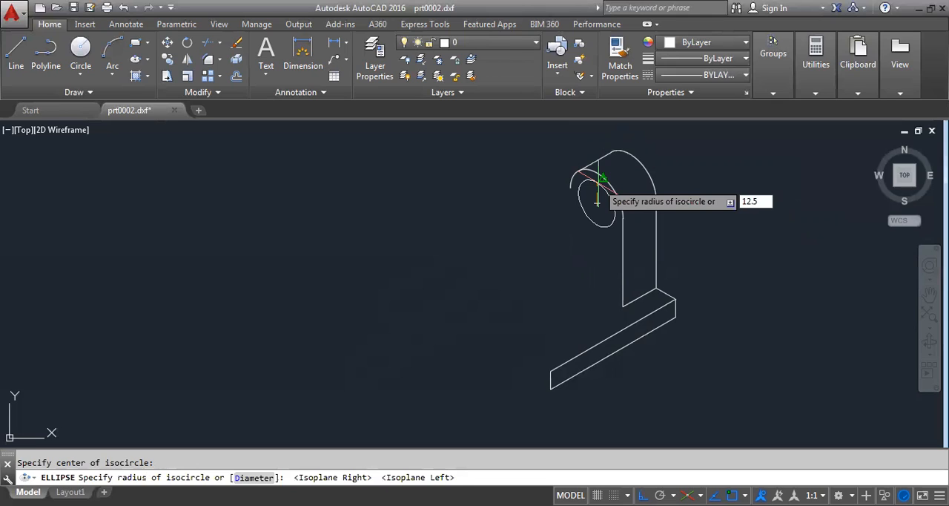
key("Return")
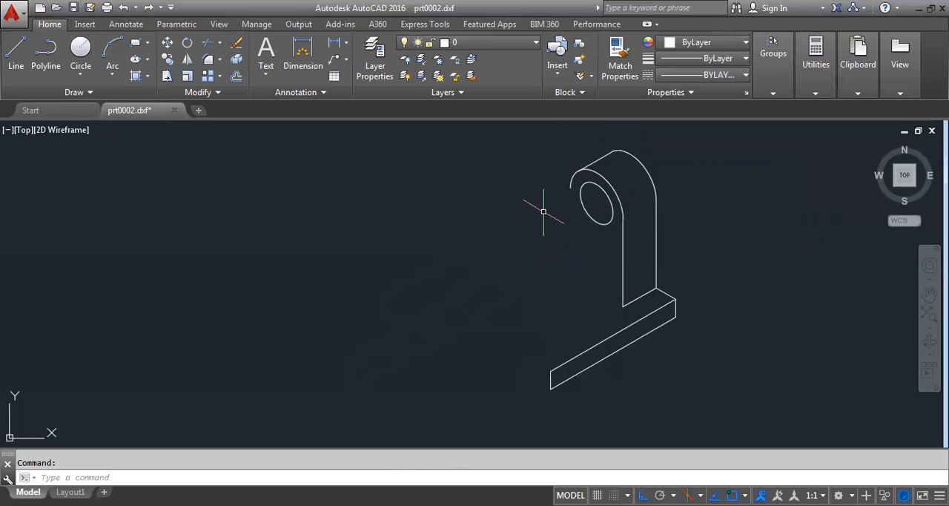
- Draw lines from the base's lower front left corner: 55 units at 150°, and 45 units straight up
scroll(521, 239, "up", 1)
scroll(521, 239, "down", 2)
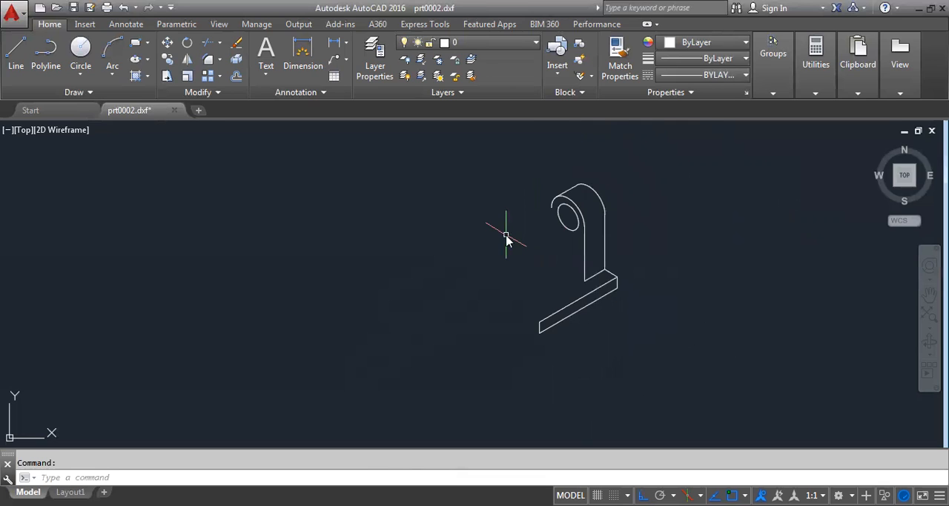
type("l")
key("Return")
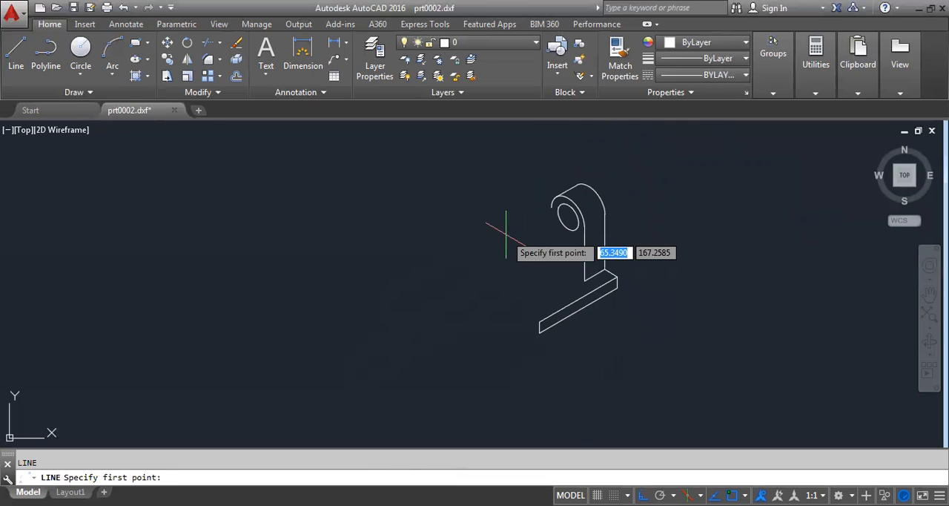
left_click(539, 332)
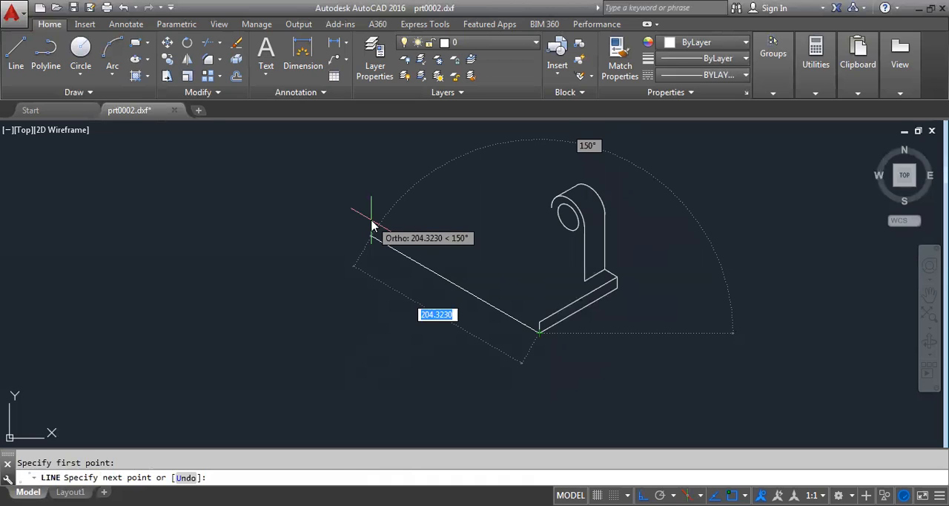
type("55")
key("Return")
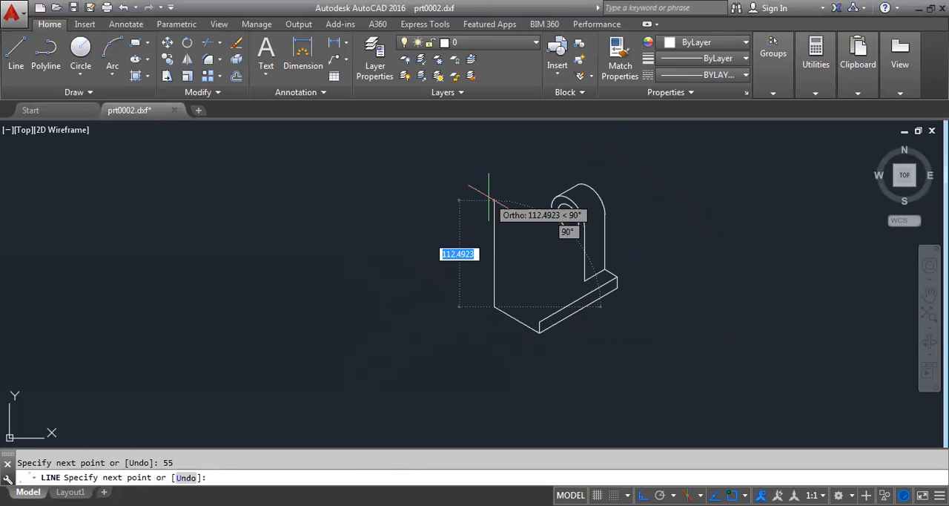
type("45")
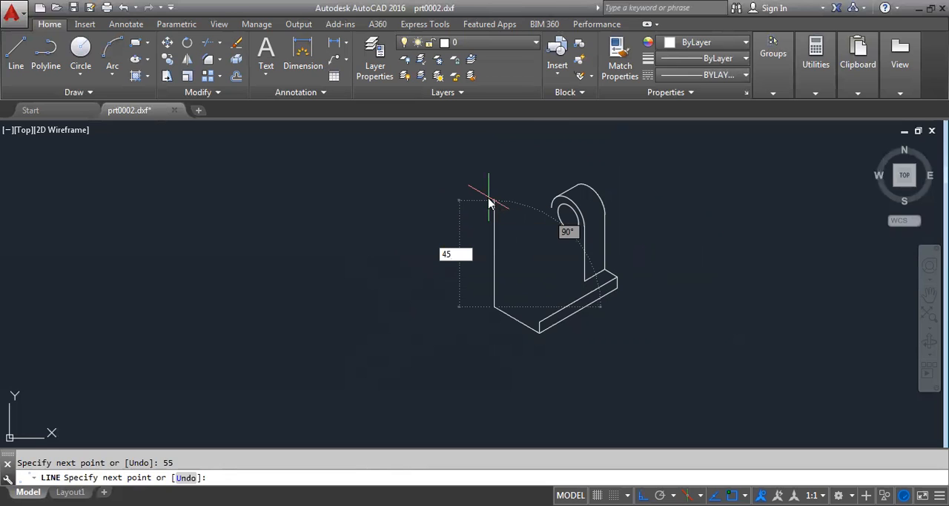
key("Return")
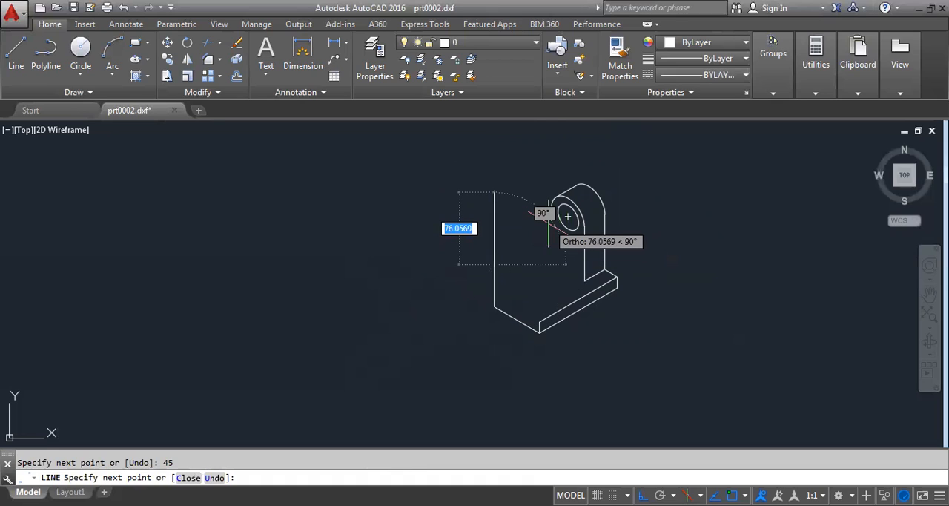
- Continue the outline 70 units at 30° on the top isoplane, and join it to the left end of the front arc
key("F5")
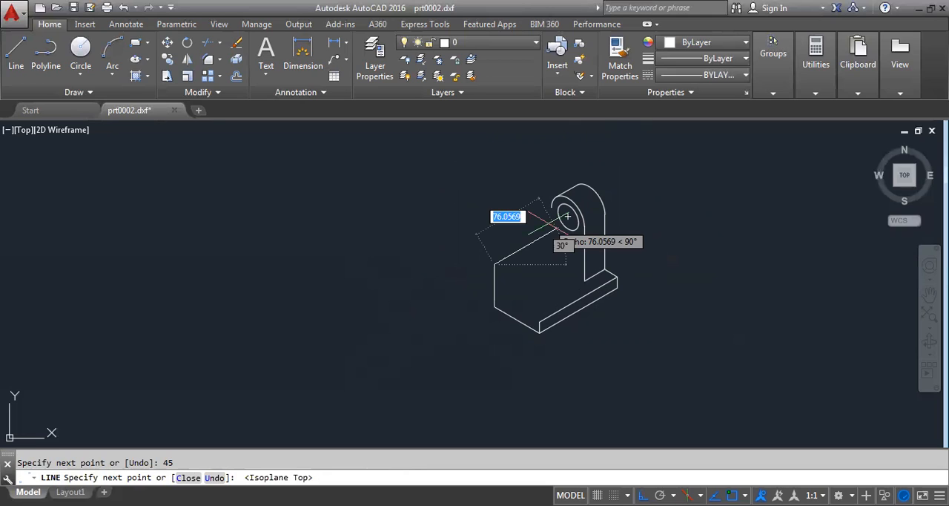
type("70")
key("Return")
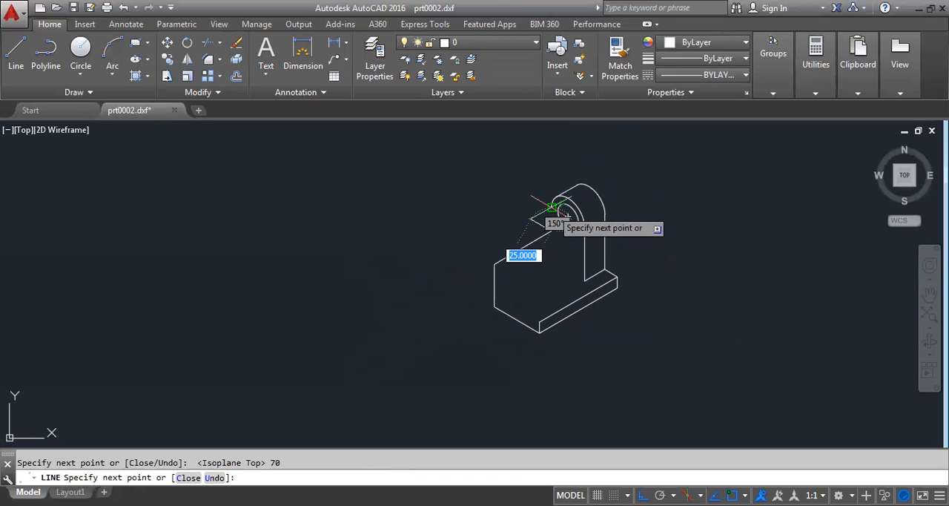
right_click(707, 157)
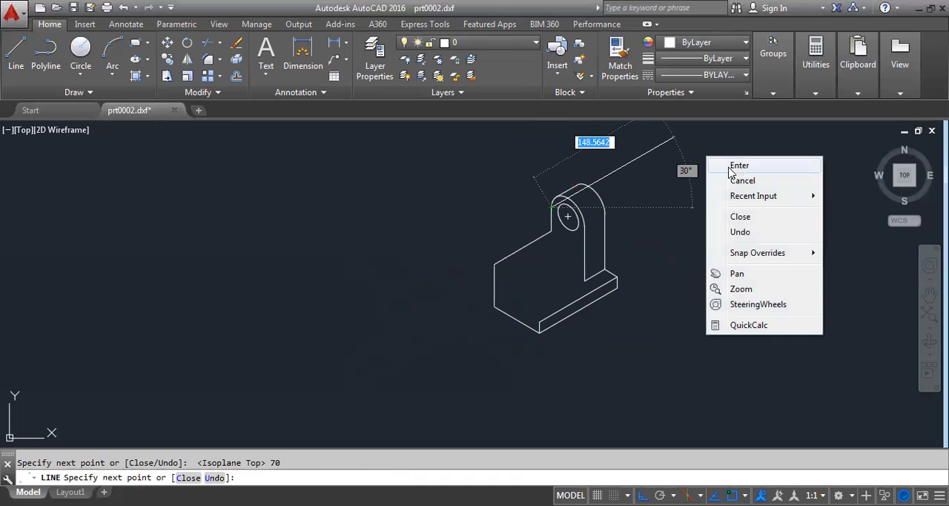
left_click(739, 166)
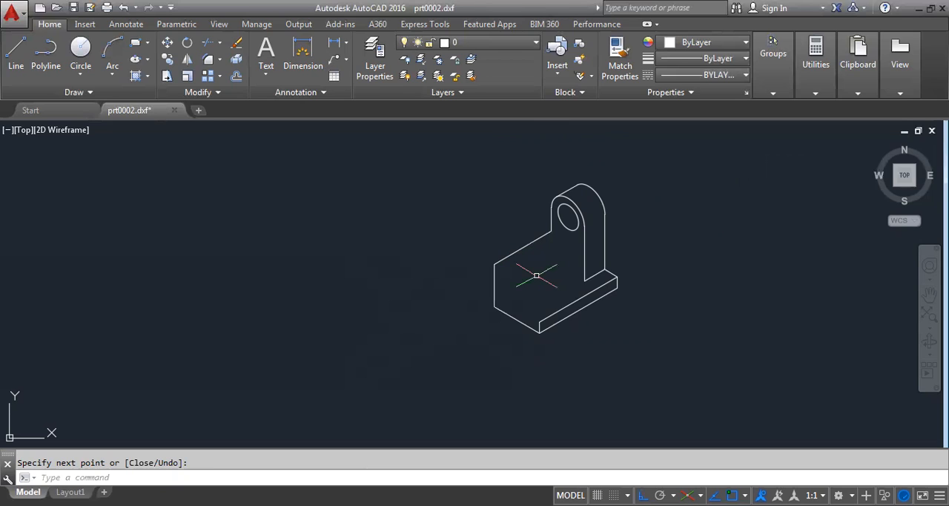
- Draw the side wall's top face from its upper left corner: 12 units at 330°, 70 units at 30°, and back to the upright's lower left corner
key("Return")
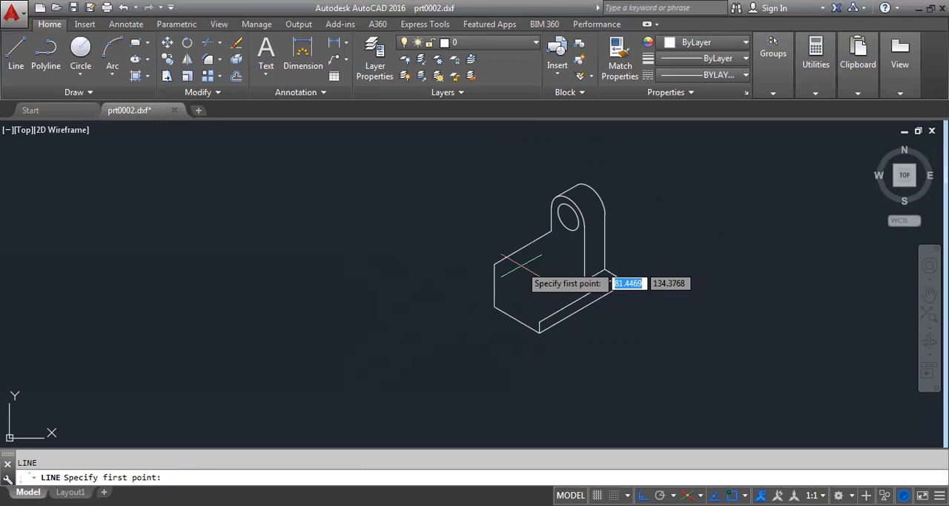
left_click(539, 288)
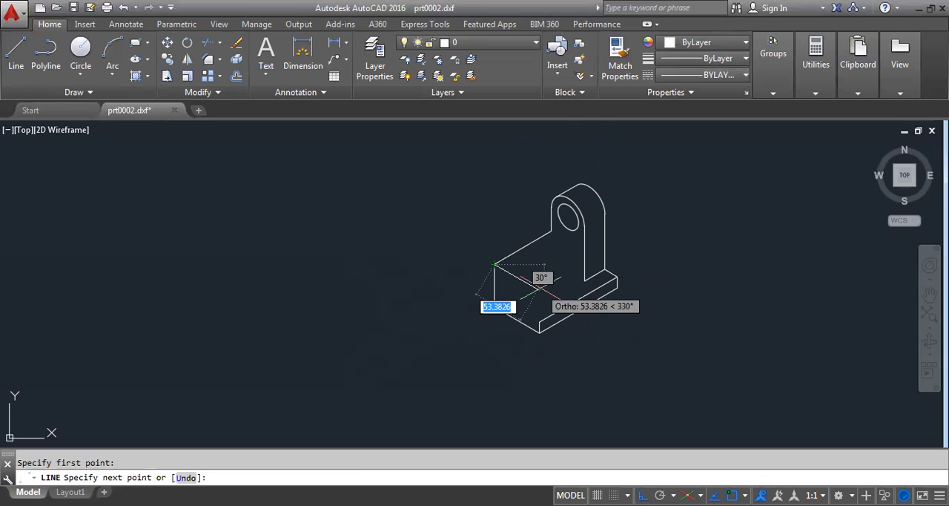
type("12")
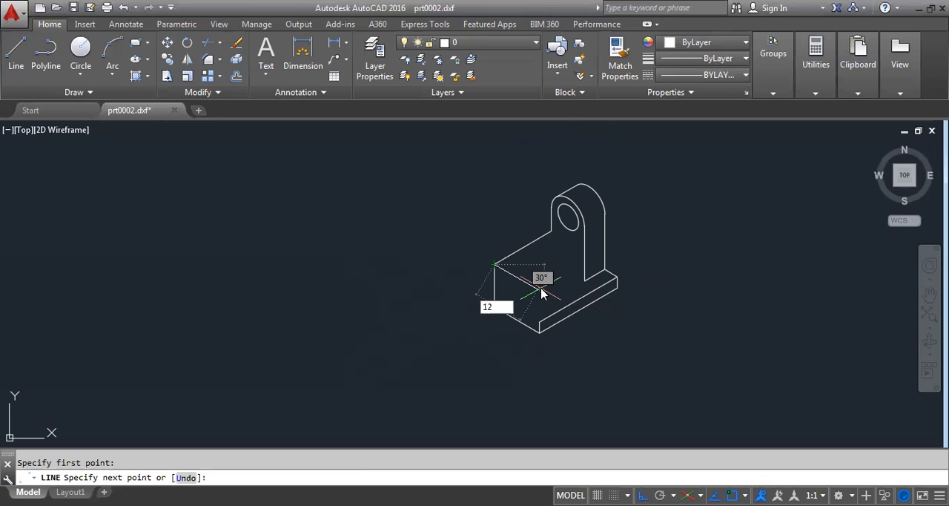
key("Return")
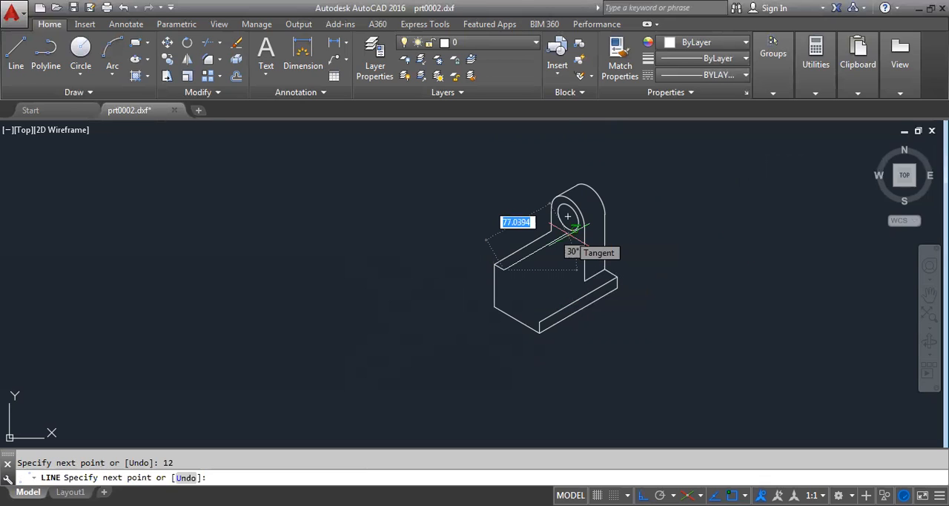
type("70")
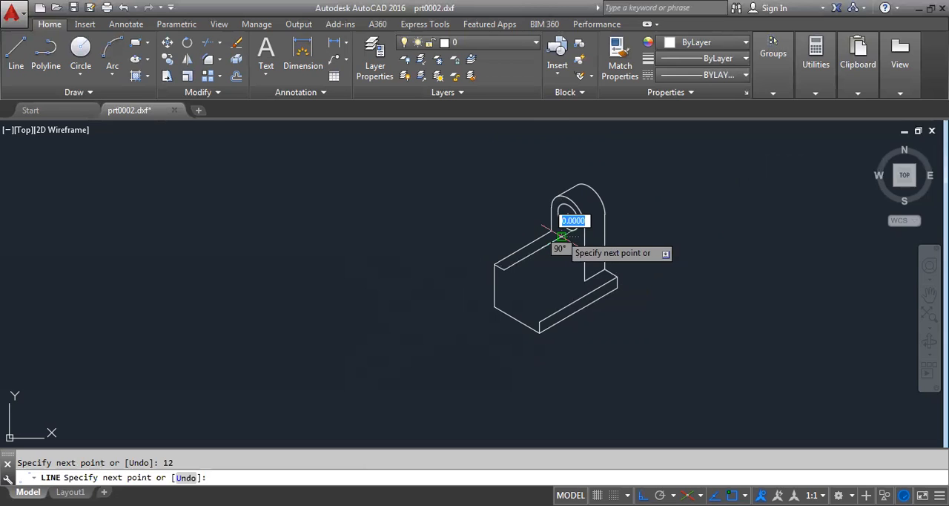
key("Return")
right_click(434, 187)
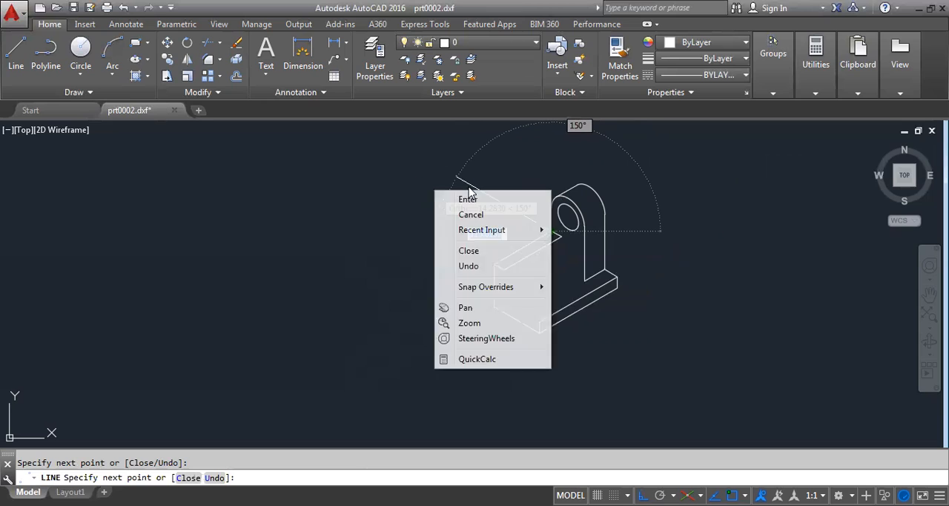
left_click(457, 198)
- Draw the wall's inner end edge 33 units straight down on the right isoplane, and connect it to the base's upper front corner
right_click(452, 182)
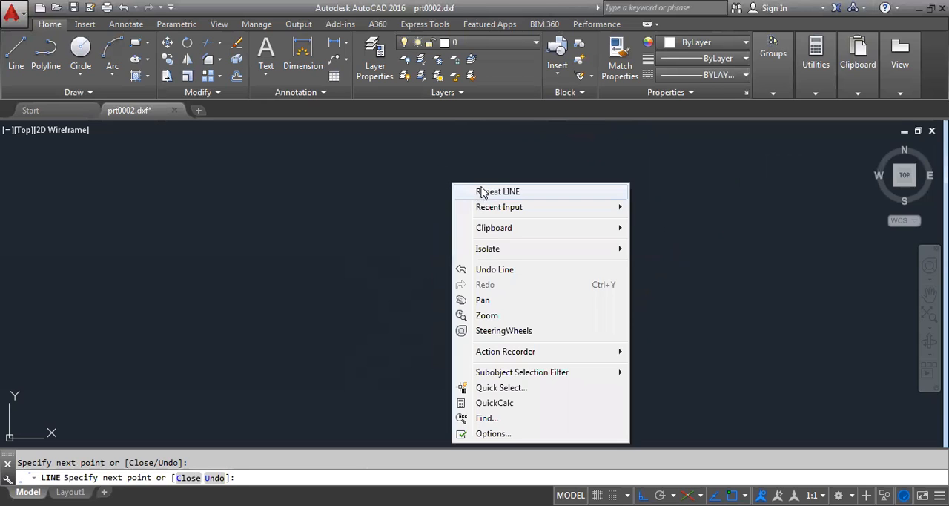
left_click(485, 191)
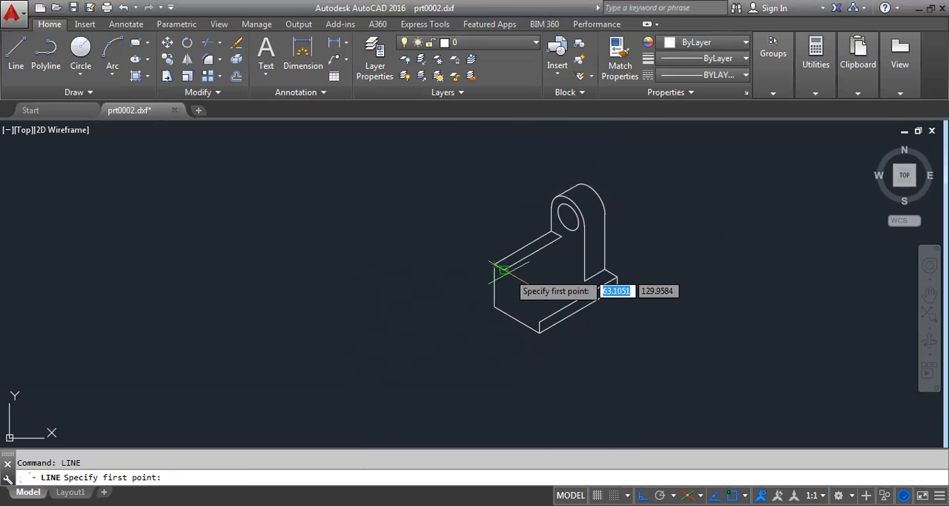
left_click(503, 269)
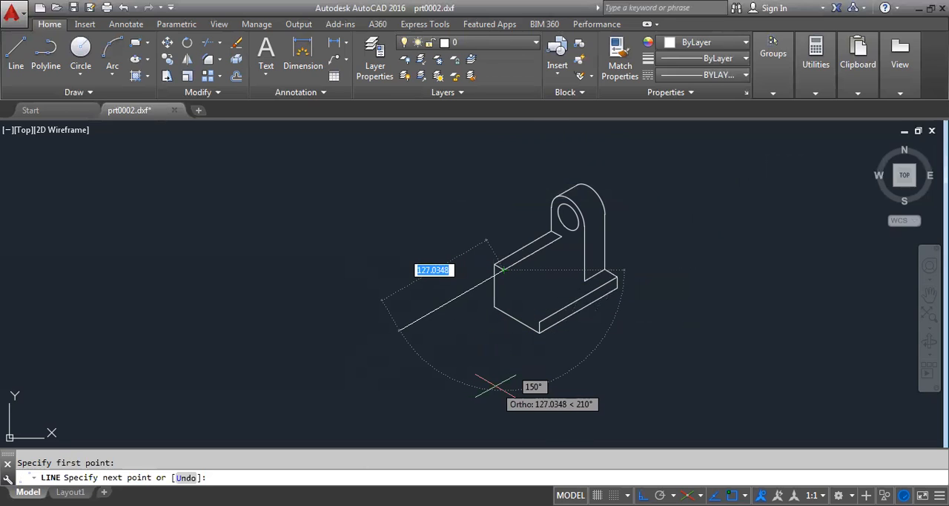
key("F5")
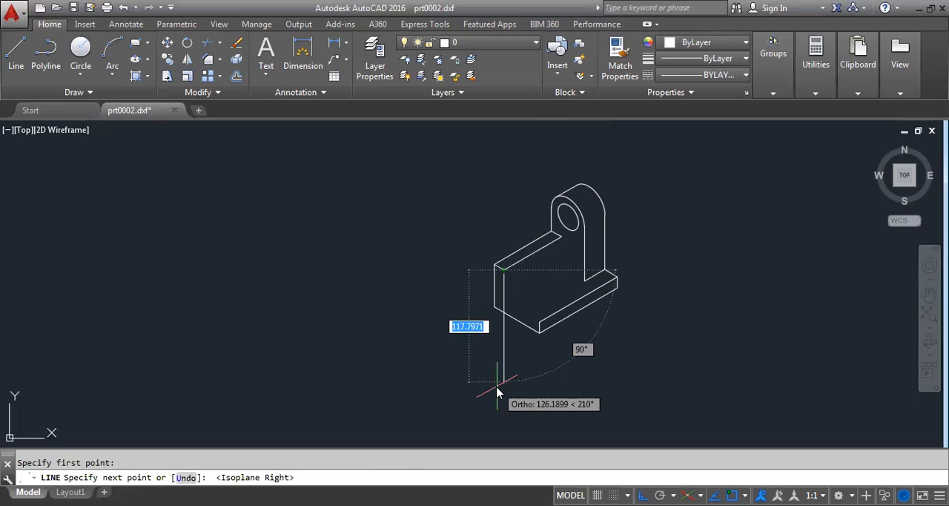
type("33")
key("Return")
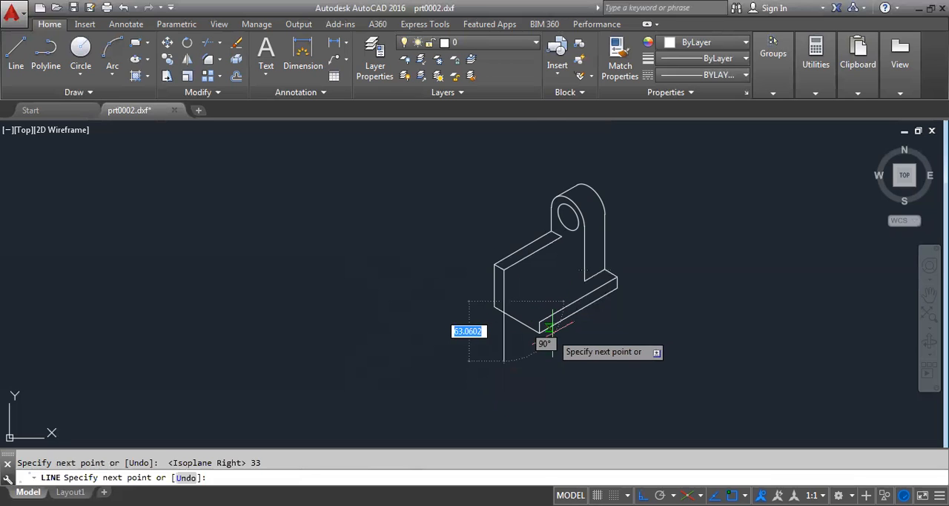
right_click(708, 256)
left_click(735, 261)
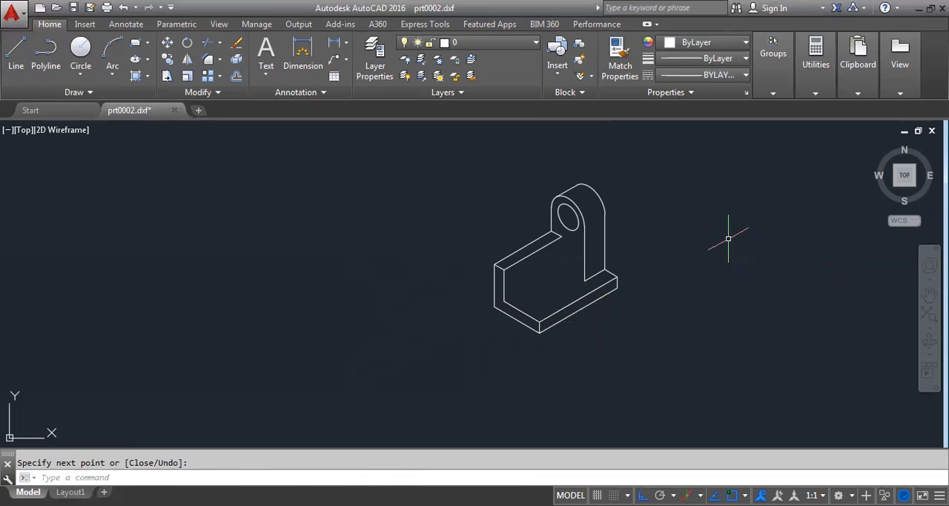
- Try to draw a 70-unit line at 30° from the wall's inner bottom corner and connect it upward, and undo it
right_click(734, 215)
left_click(766, 221)
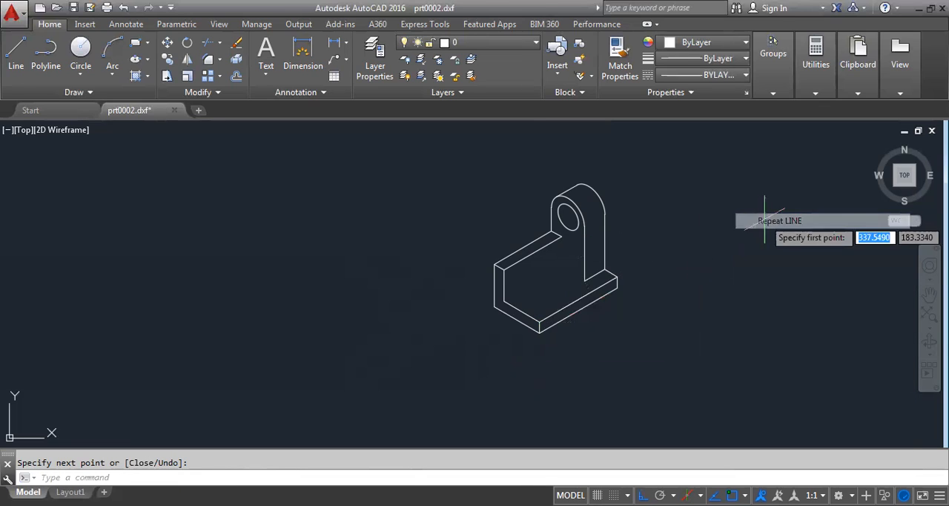
left_click(504, 300)
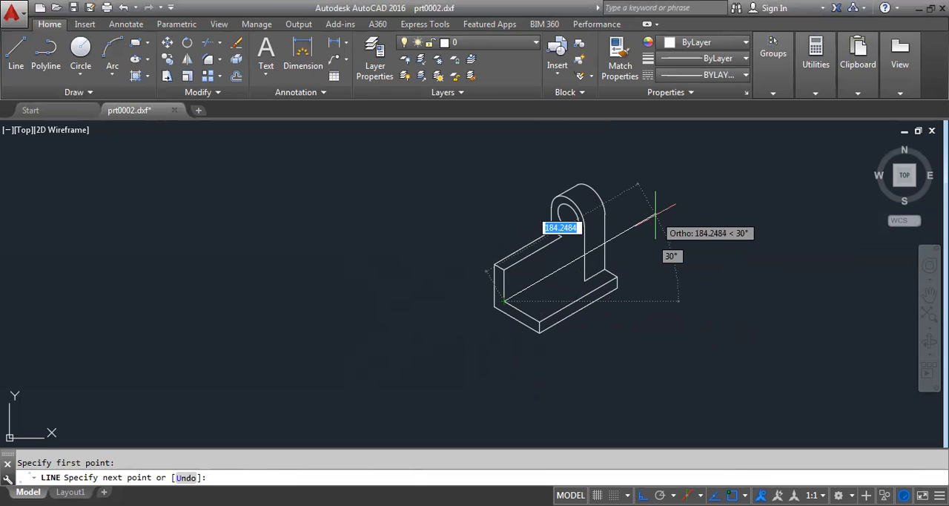
type("70")
key("Return")
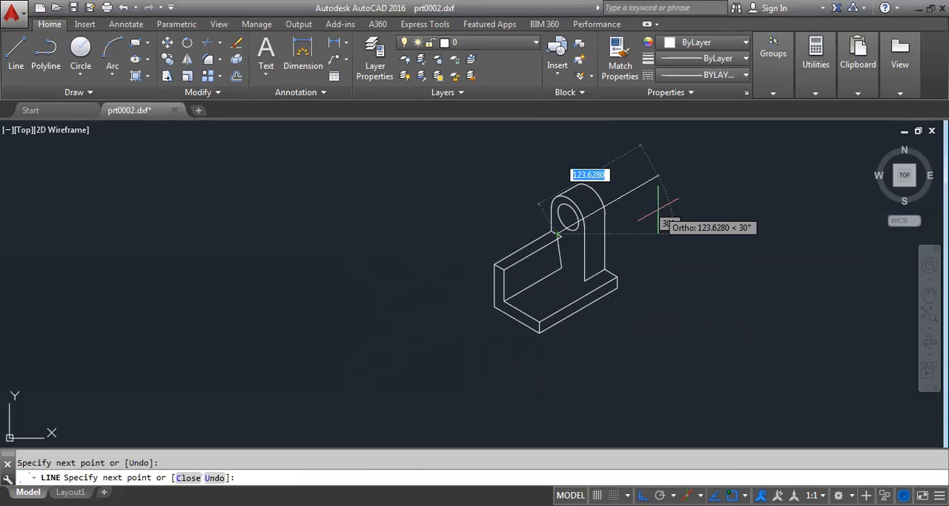
type("z")
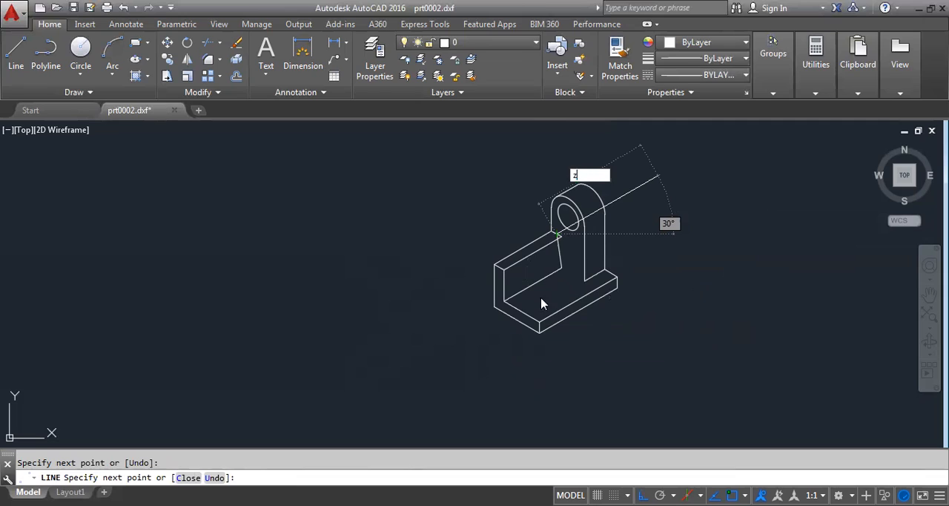
key("Return")
key("BackSpace")
key("Escape")
key("ctrl+z")
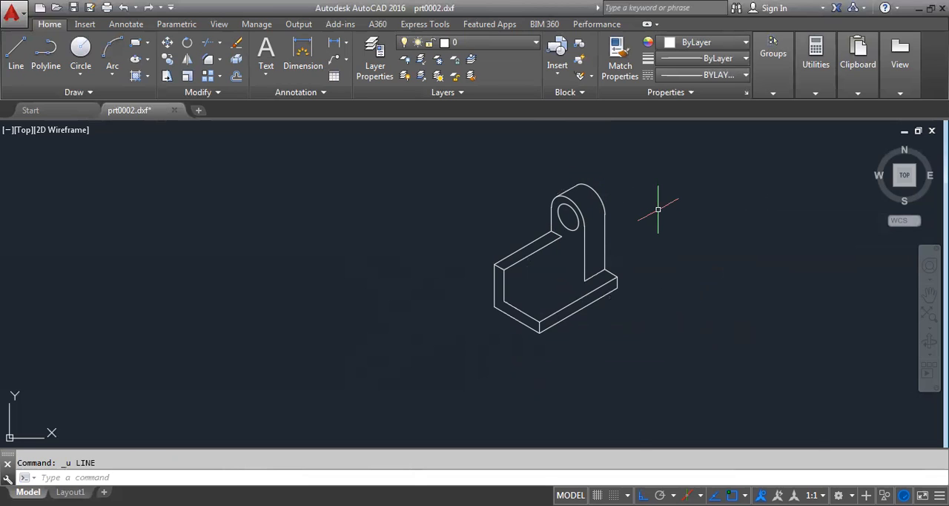
- Draw a 70-unit line at 30° from the wall's inner bottom corner, and connect it straight up to the inner end of the wall's top edge
right_click(641, 209)
mouse_move(682, 235)
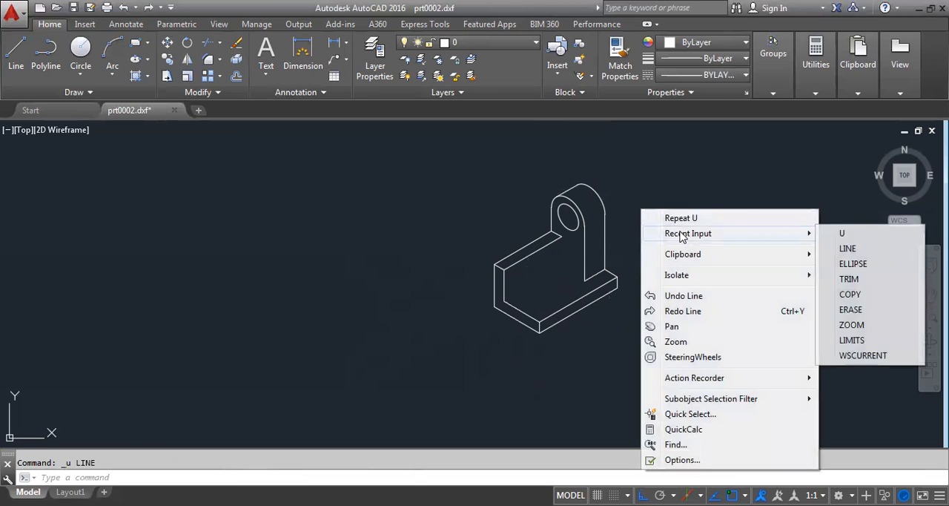
left_click(848, 250)
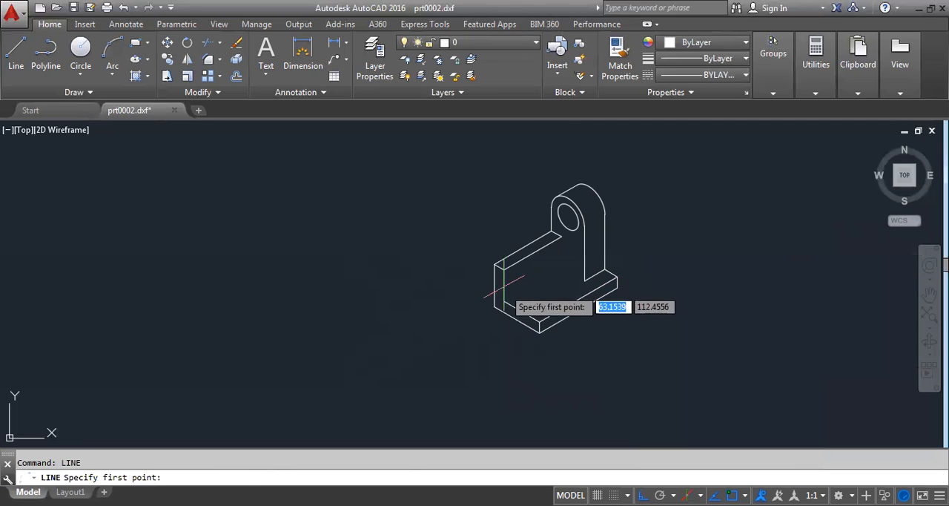
left_click(542, 275)
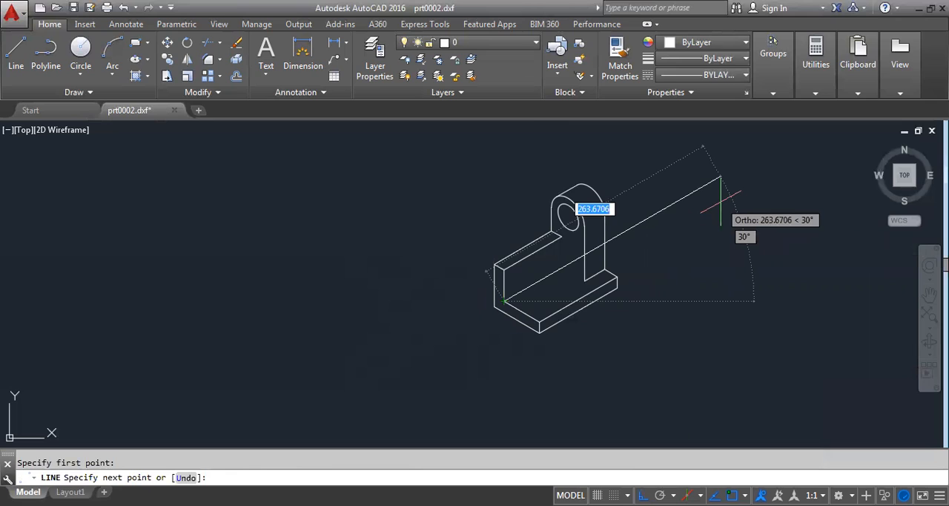
type("70")
key("Return")
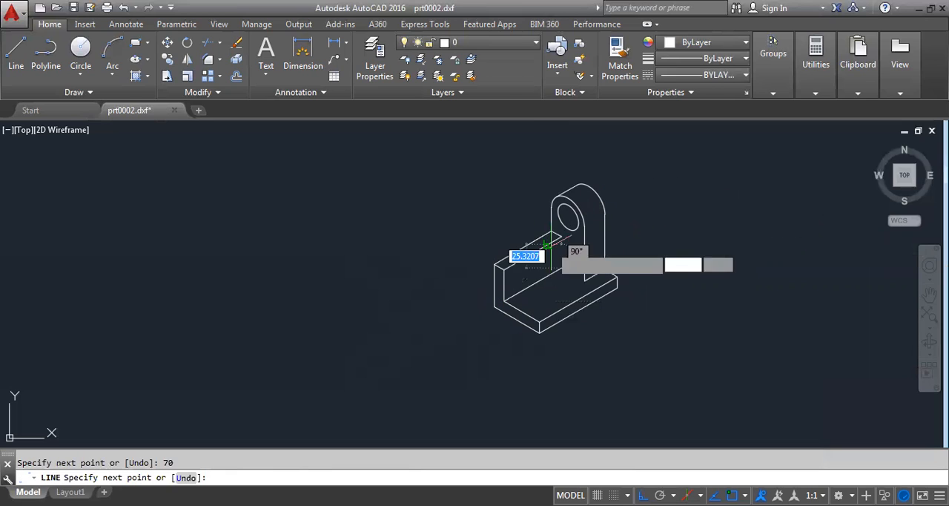
scroll(561, 236, "up", 5)
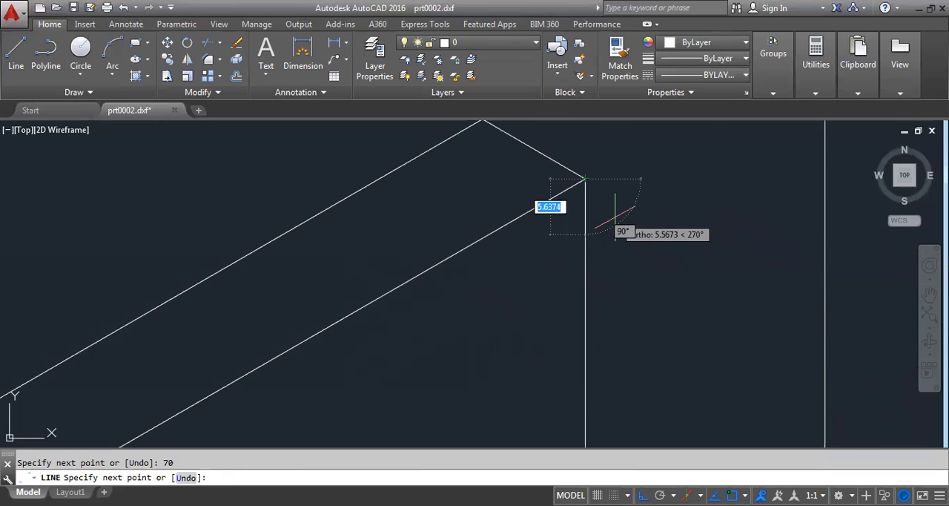
scroll(611, 212, "down", 5)
right_click(755, 169)
left_click(769, 180)
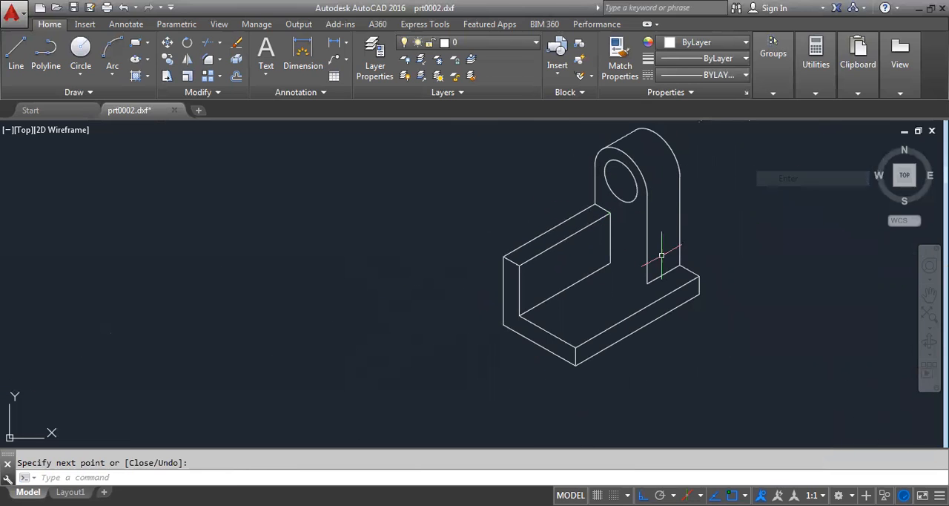
- Draw a line from the far end of the wall's inner bottom edge to the upright's lower front corner on the base
scroll(805, 201, "down", 3)
right_click(808, 178)
left_click(816, 189)
left_click(626, 263)
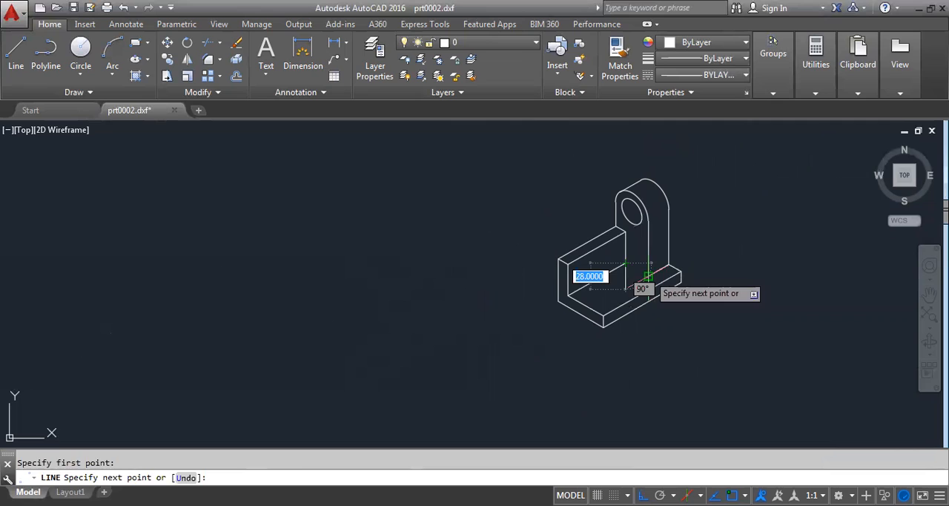
left_click(649, 276)
right_click(757, 188)
left_click(775, 197)
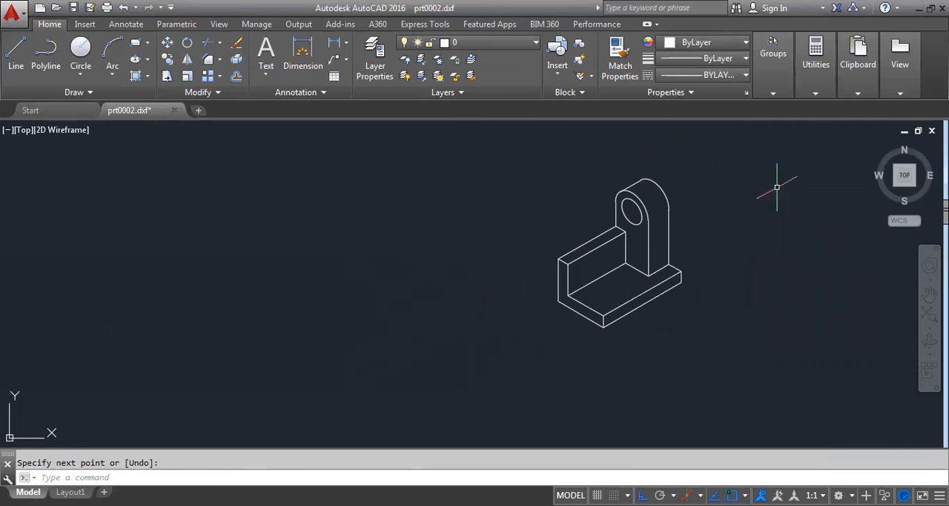
- Fillet the corner between the wall's outer top edge and the upright's outer vertical edge with a radius of 8
scroll(631, 237, "up", 3)
scroll(629, 245, "down", 1)
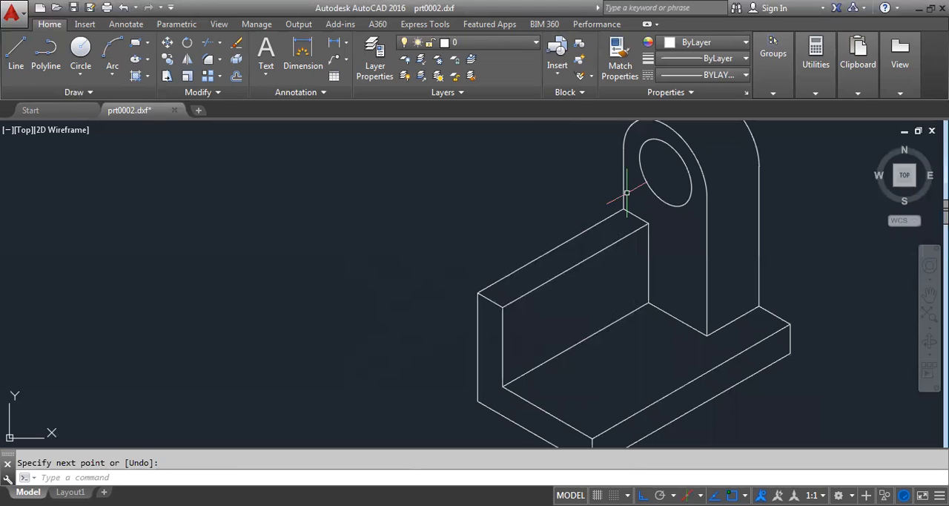
type("F")
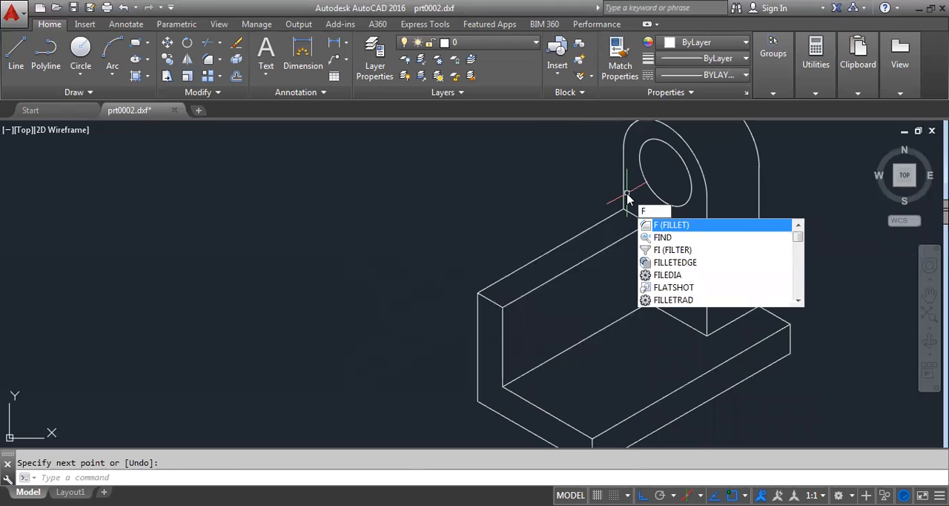
key("Return")
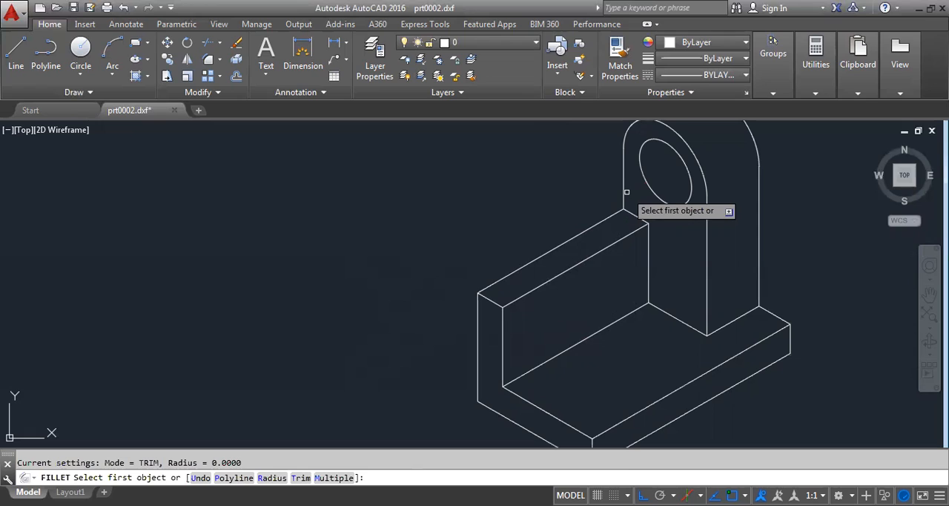
type("r")
key("Return")
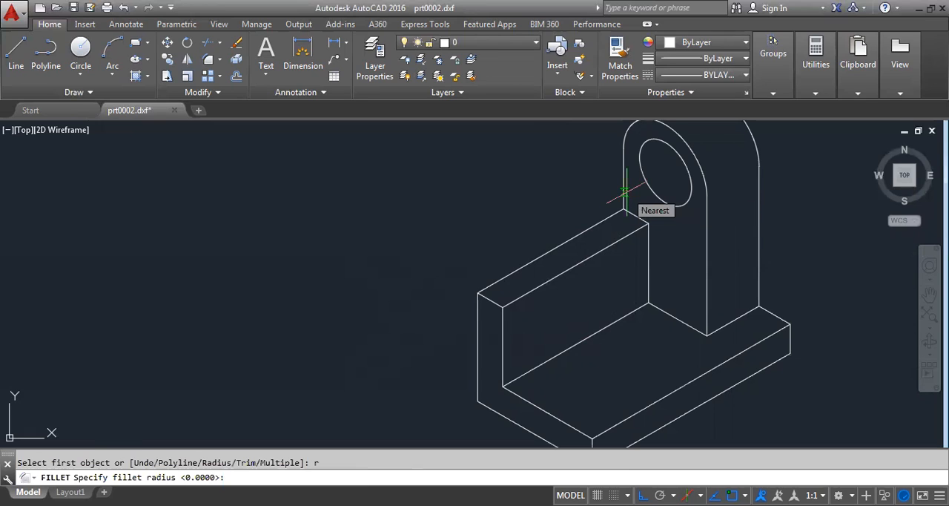
type("8")
key("Return")
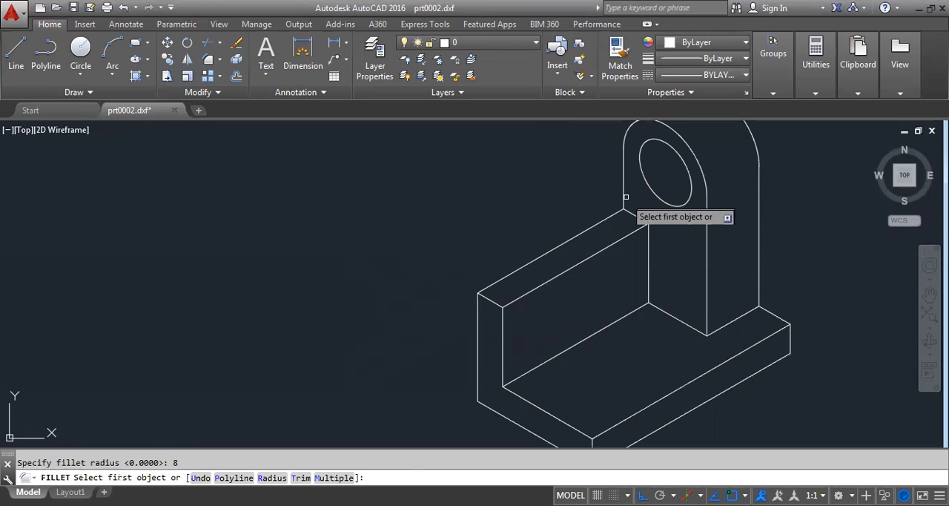
left_click(615, 214)
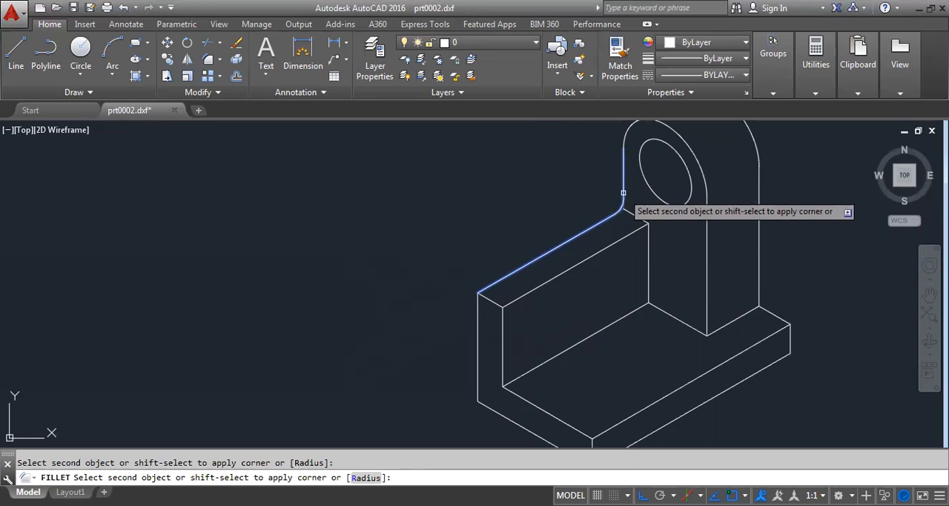
left_click(624, 196)
right_click(568, 194)
left_click(471, 197)
left_click(472, 195)
left_click(294, 228)
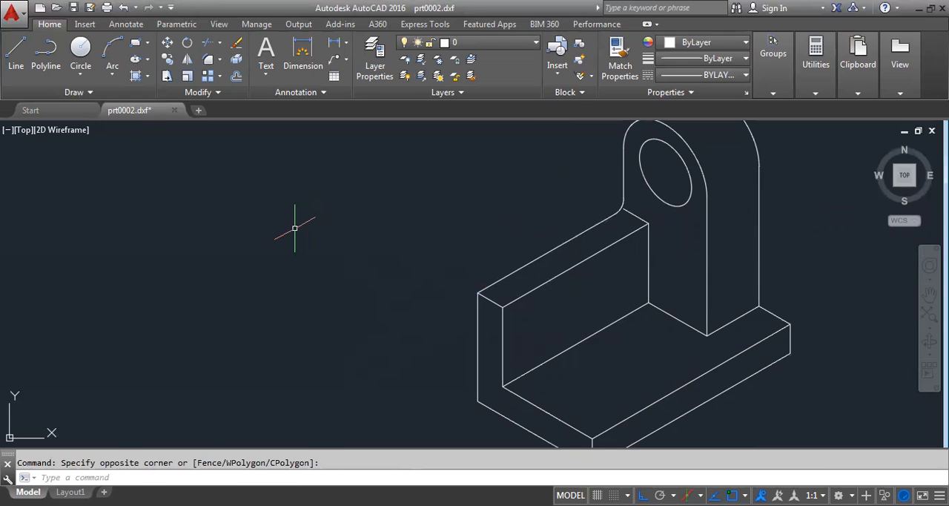
key("Escape")
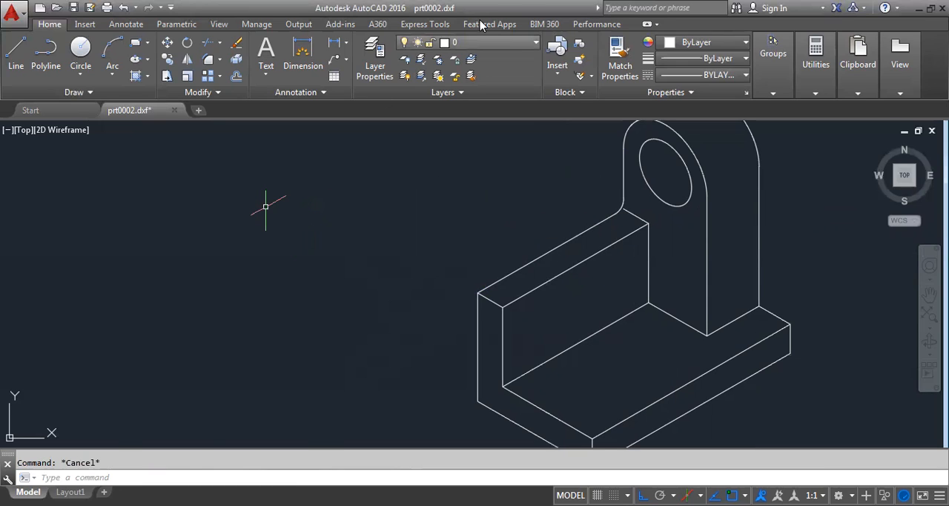
- Erase the short line crossing the wall's top face at the foot of the upright
scroll(632, 208, "up", 2)
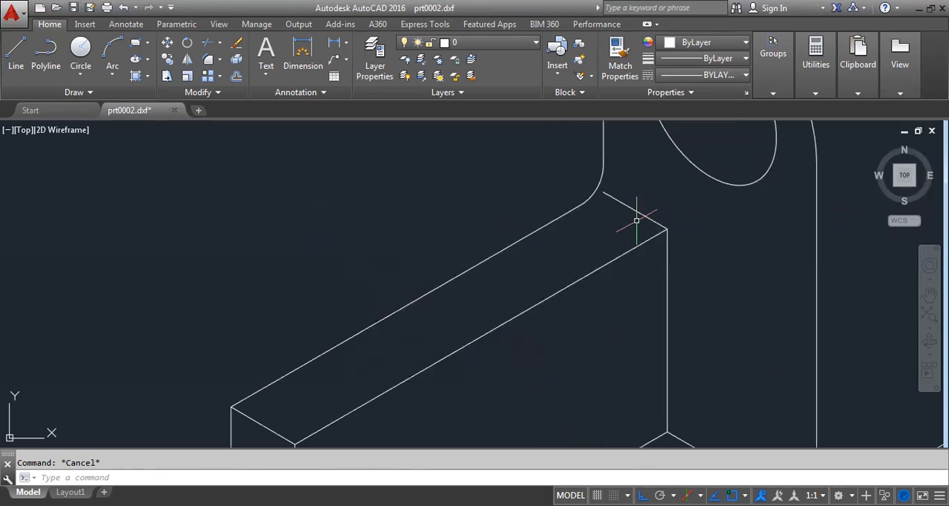
left_click(636, 211)
key("Delete")
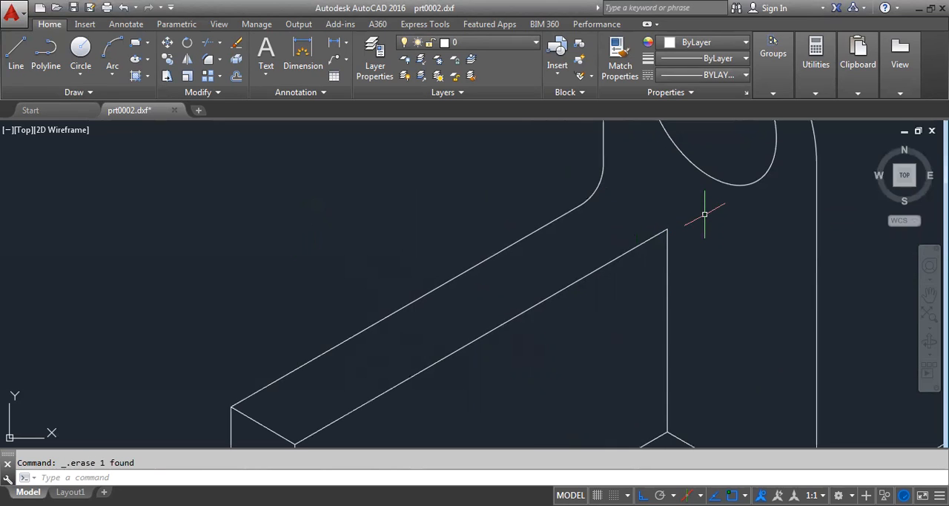
- Copy the fillet arc 12 units on the left isoplane from its lower end to the wall's inner top edge
left_click(597, 186)
type("co")
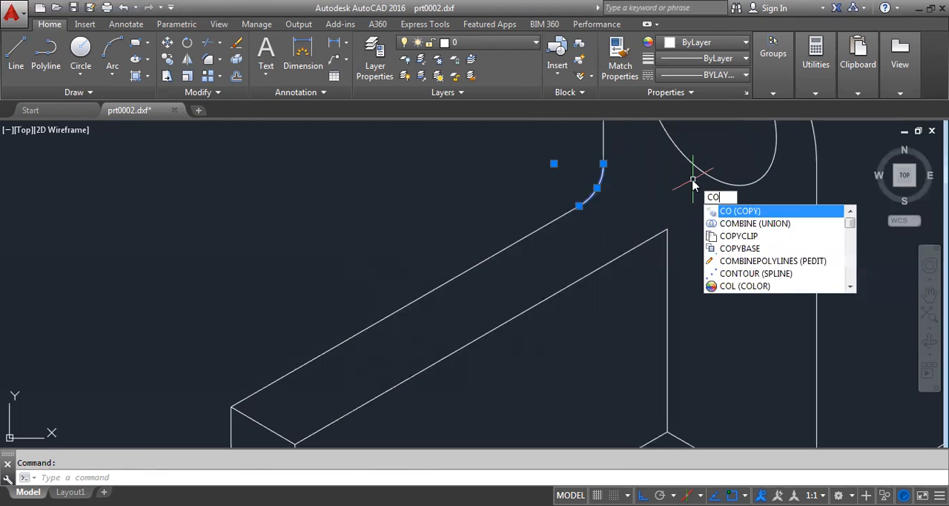
key("Return")
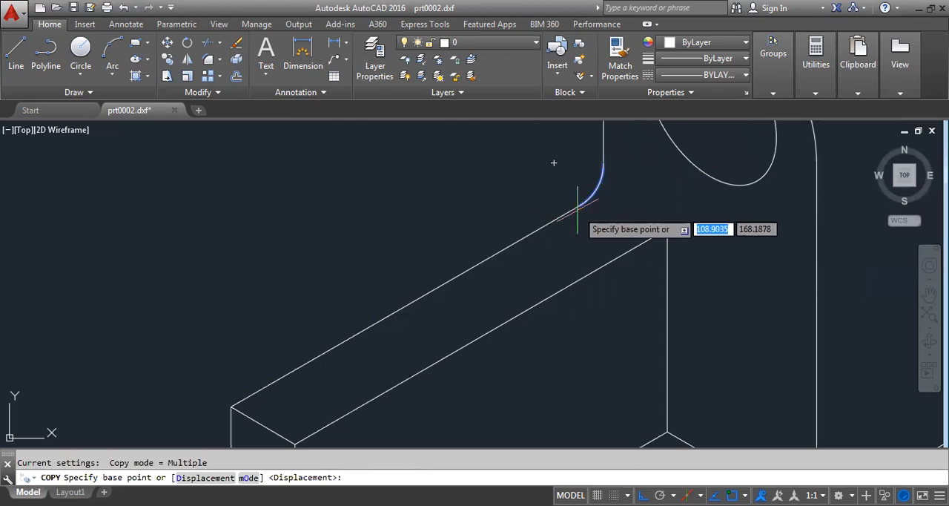
left_click(580, 206)
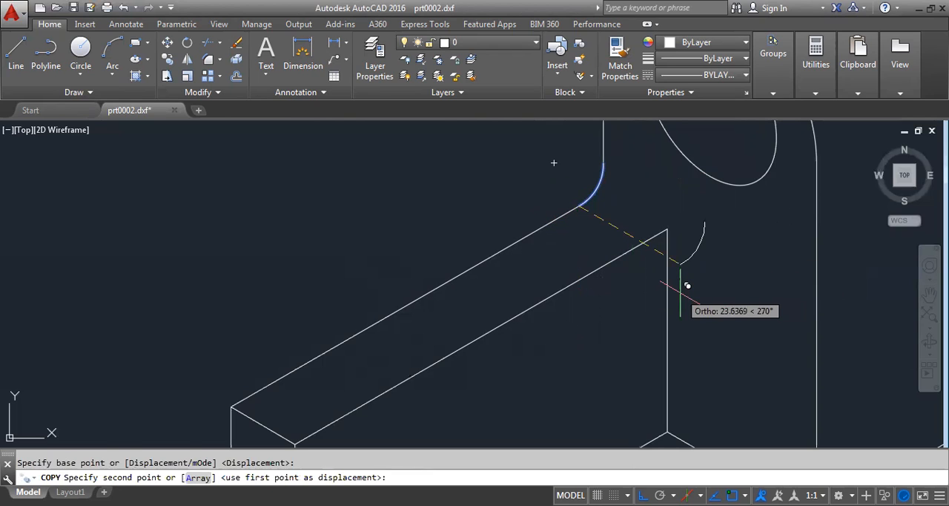
key("F5")
type("12")
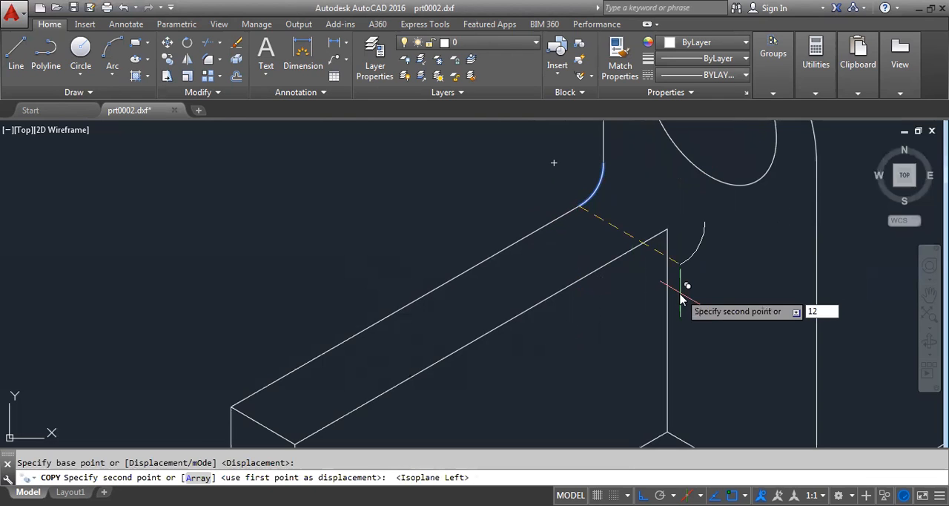
key("Return")
right_click(718, 270)
left_click(738, 276)
- Extend the vertical edge where the wall meets the upright up to the upper end of the copied arc
scroll(668, 245, "up", 4)
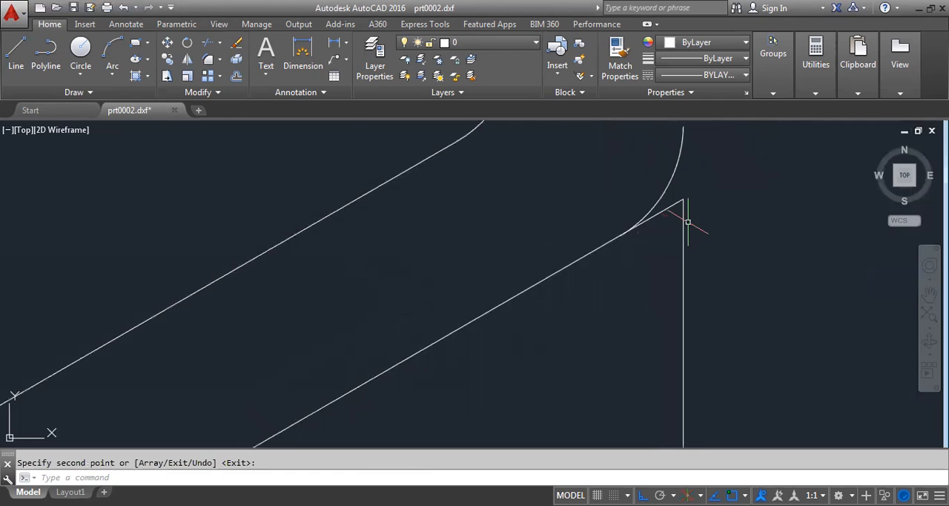
scroll(688, 222, "down", 5)
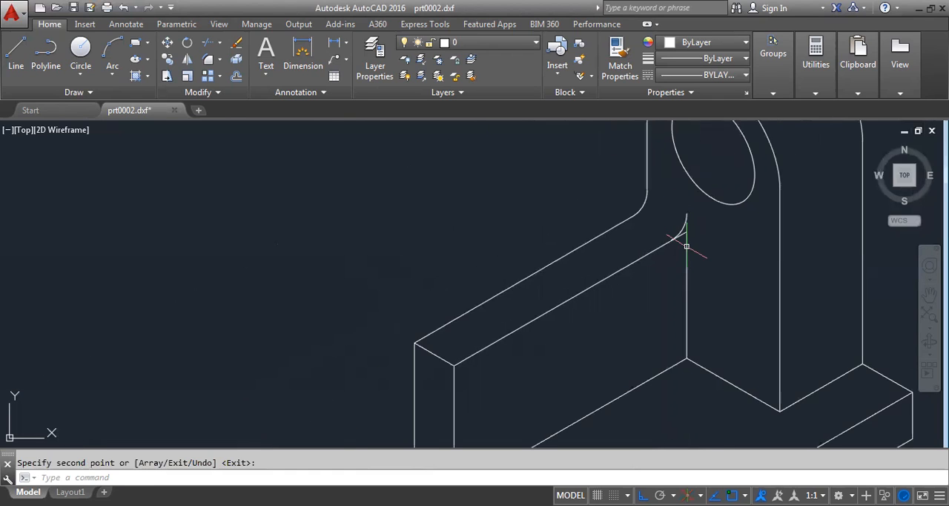
scroll(686, 222, "up", 4)
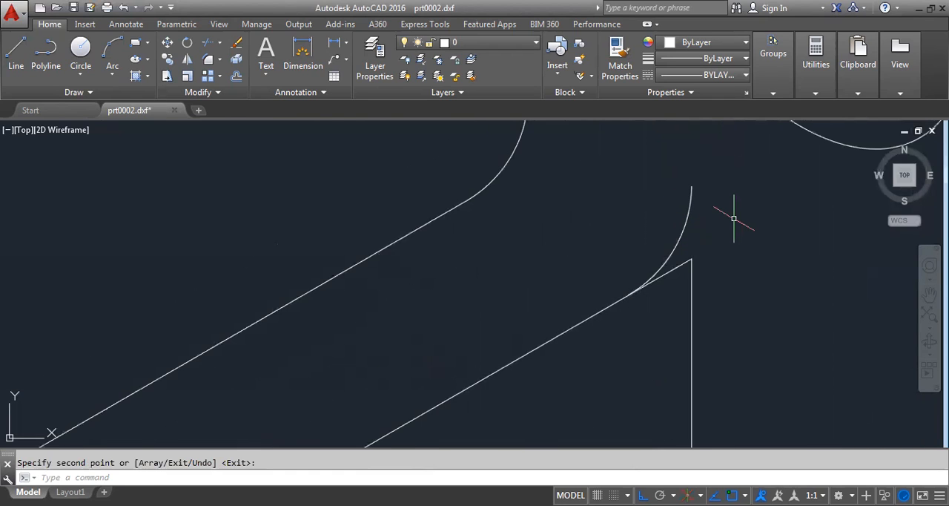
type("EX")
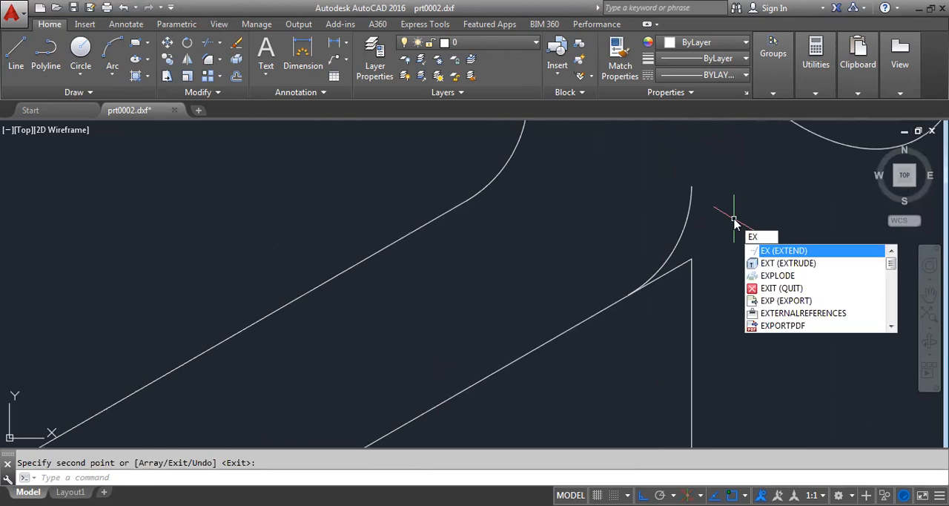
key("Return")
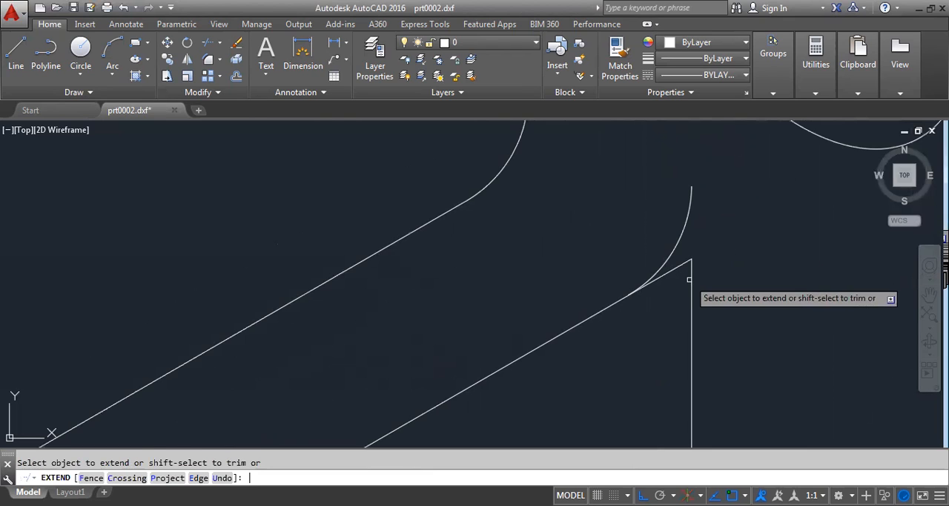
right_click(727, 254)
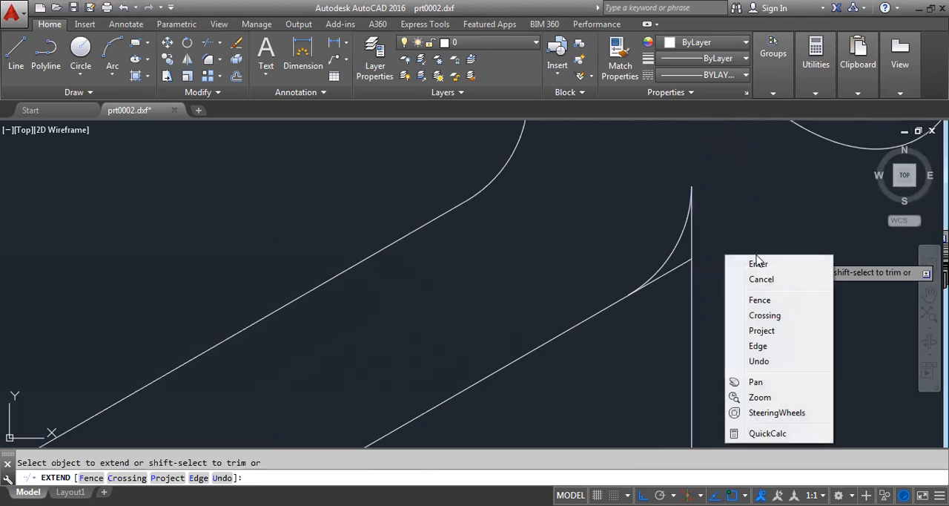
left_click(757, 261)
- Trim the leftover end of the wall's inner top edge between the copied arc and the vertical edge
scroll(681, 272, "up", 2)
left_click(676, 270)
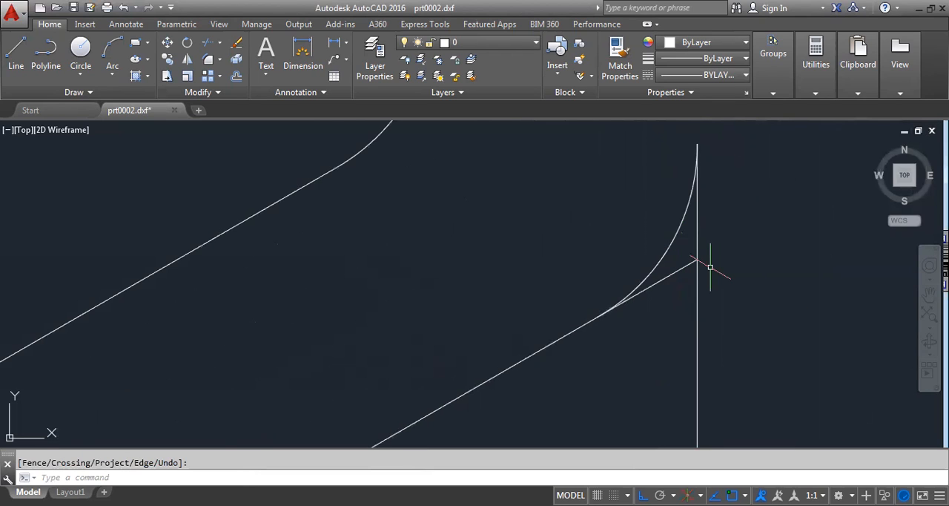
type("TR")
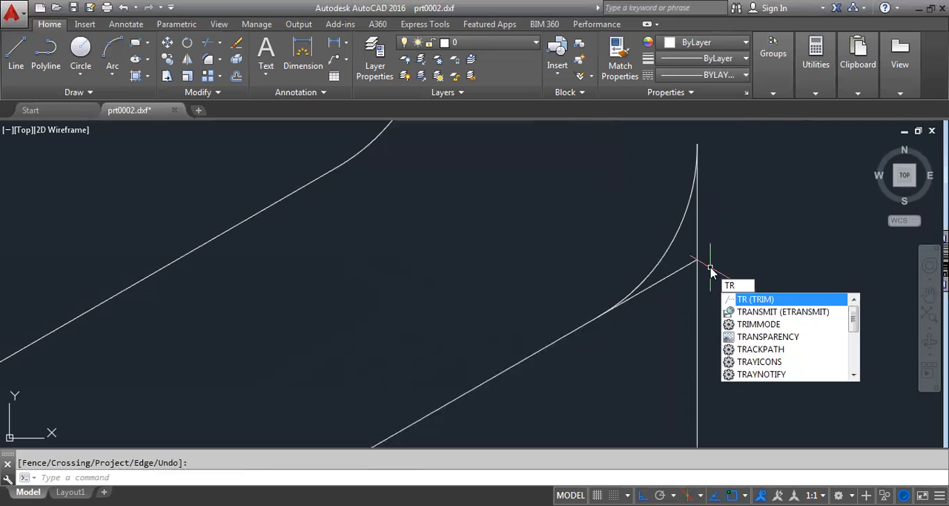
key("Return")
left_click(676, 273)
scroll(675, 273, "down", 10)
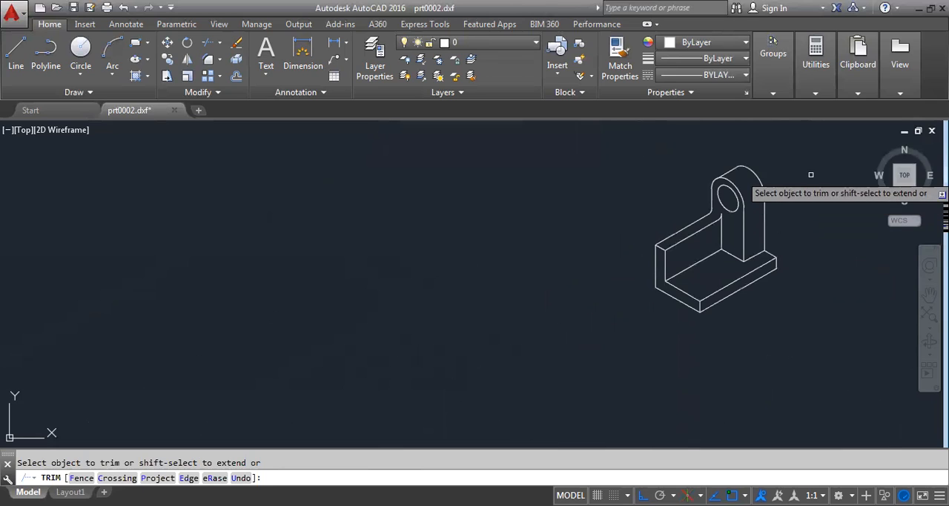
right_click(861, 164)
left_click(873, 170)
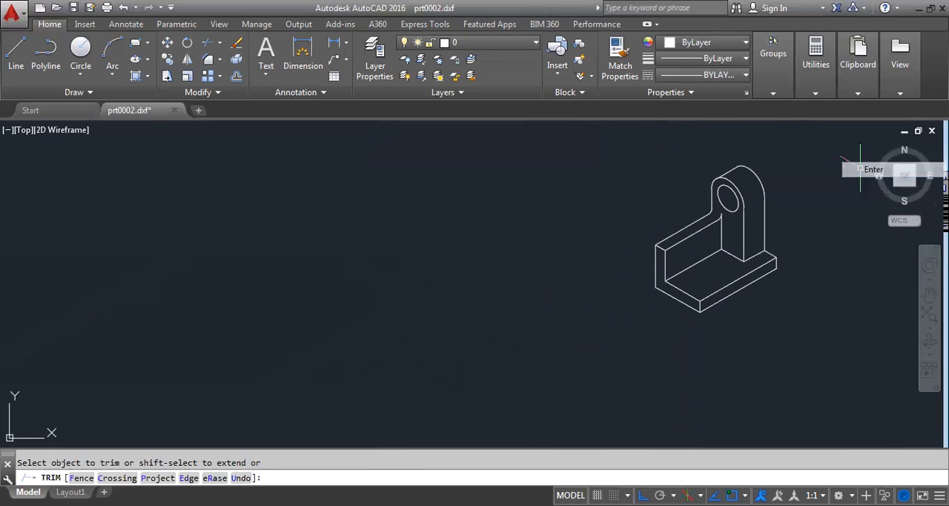
scroll(786, 256, "up", 4)
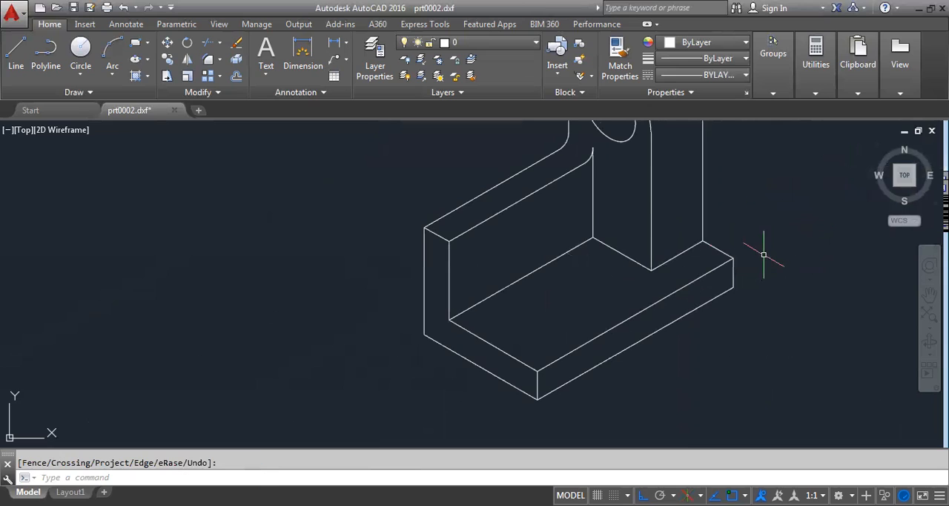
scroll(764, 255, "down", 3)
scroll(782, 178, "up", 4)
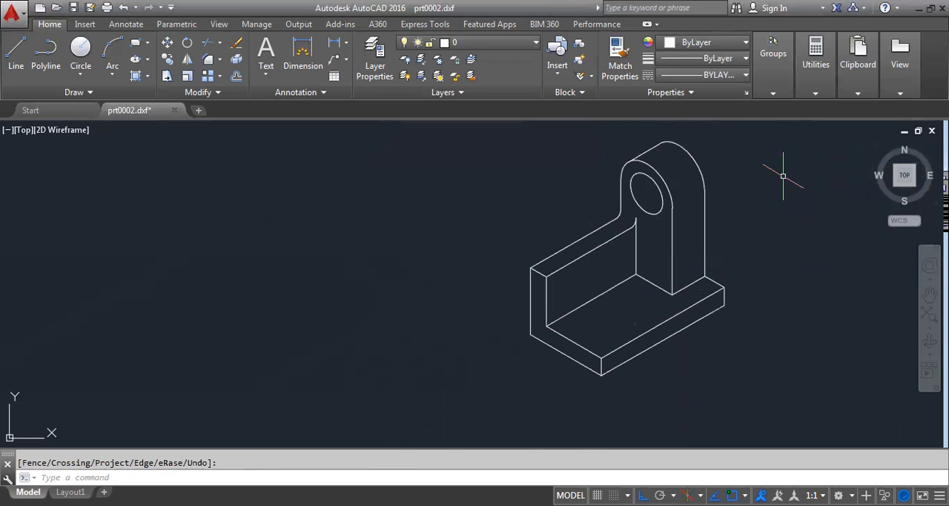
scroll(784, 176, "down", 2)
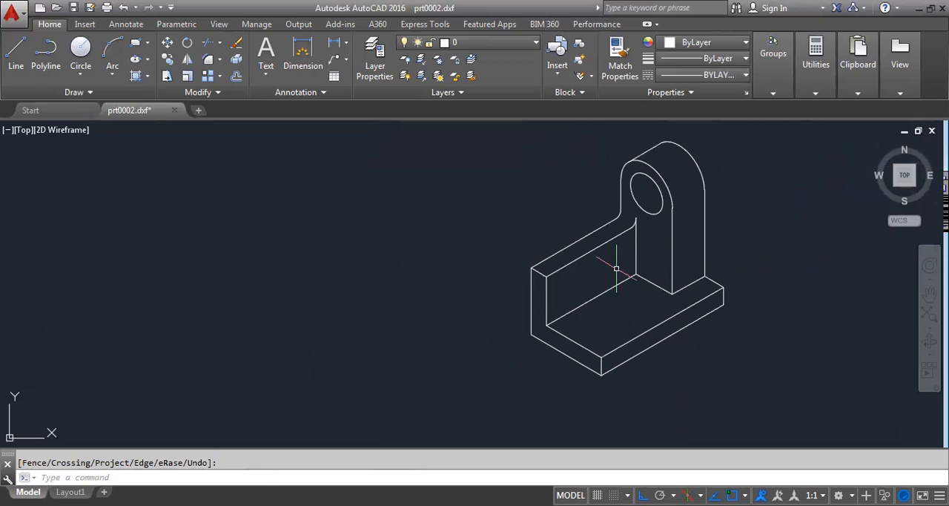
- Copy the line where the wall's inner face meets the base straight up by 12 units
scroll(746, 152, "up", 1)
scroll(749, 157, "down", 1)
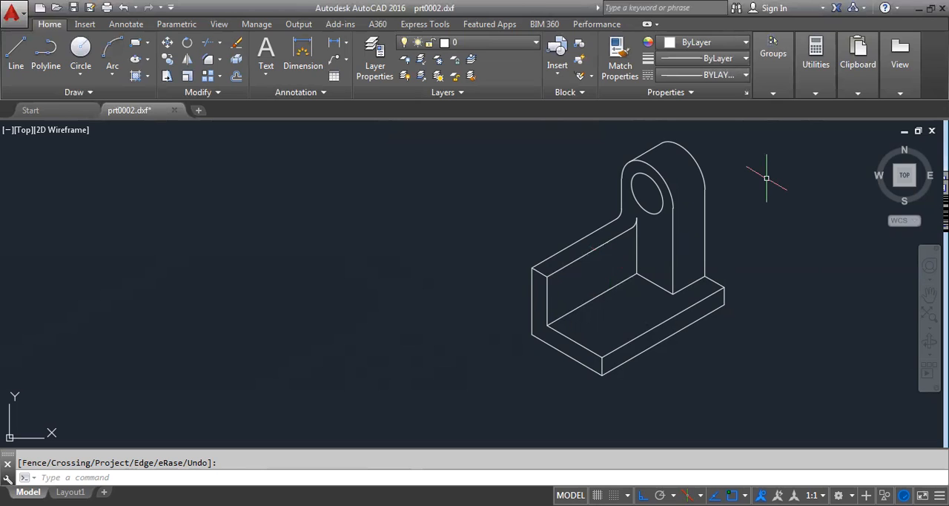
type("co")
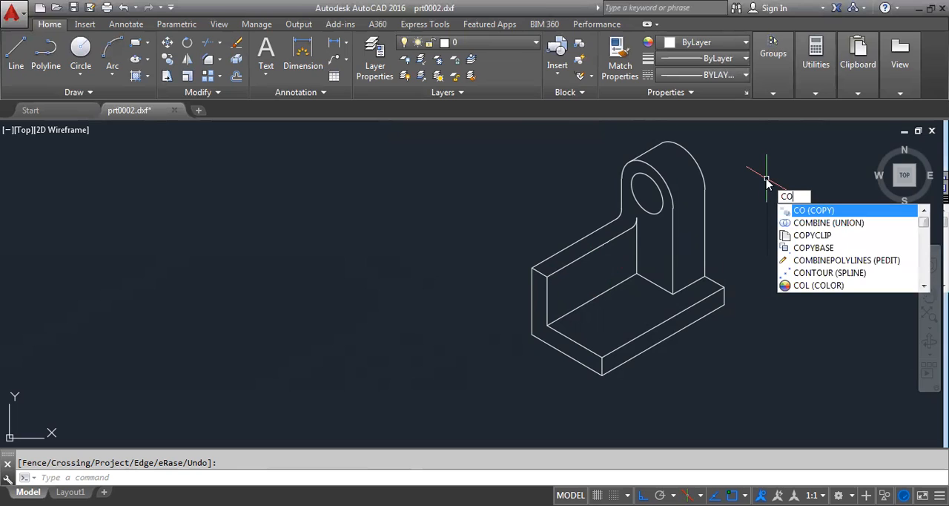
key("Return")
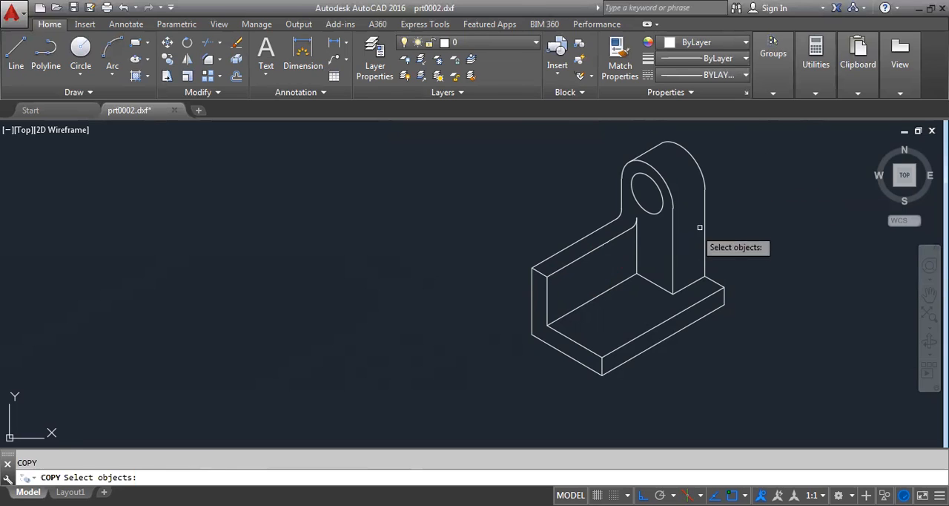
left_click(617, 285)
key("Return")
left_click(547, 324)
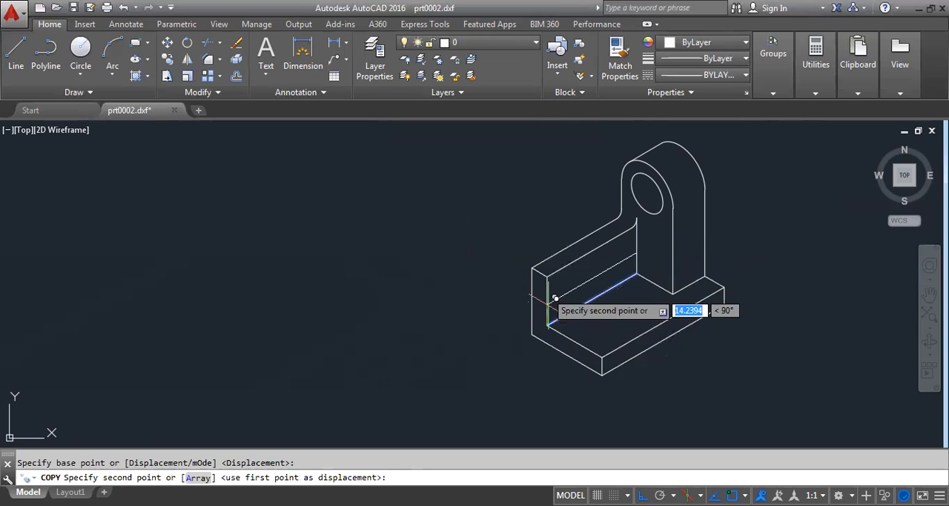
type("12")
key("Return")
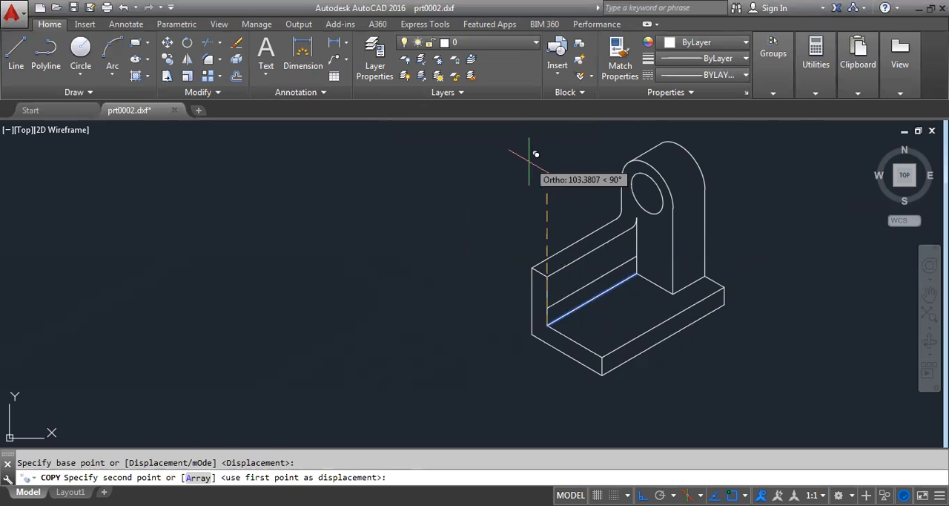
key("Escape")
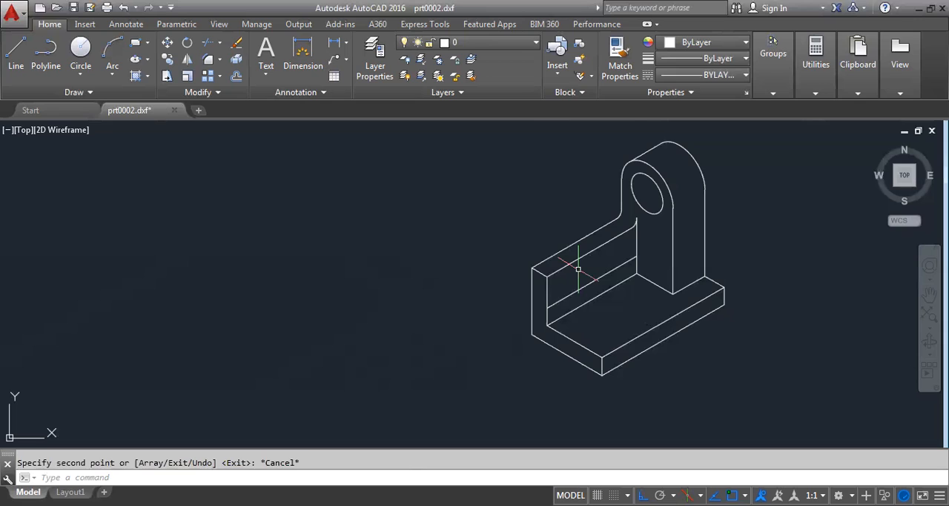
- Copy the inner face's front vertical edge 15 and 52 units along the wall's length, using the top isoplane
type("CO")
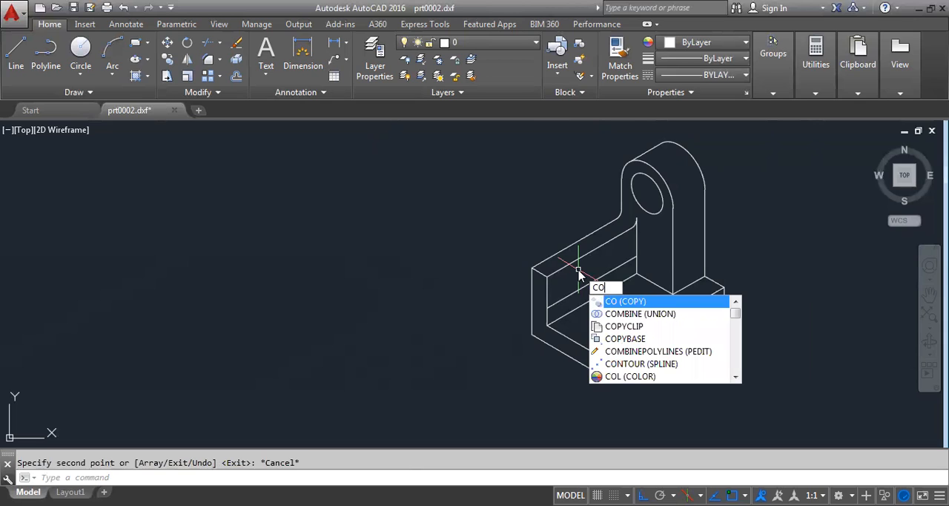
key("Return")
left_click(546, 291)
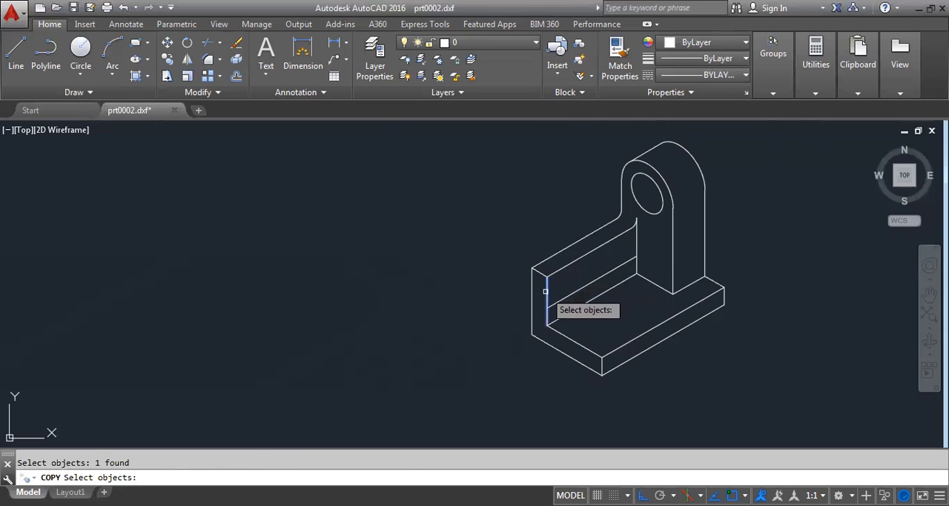
key("Return")
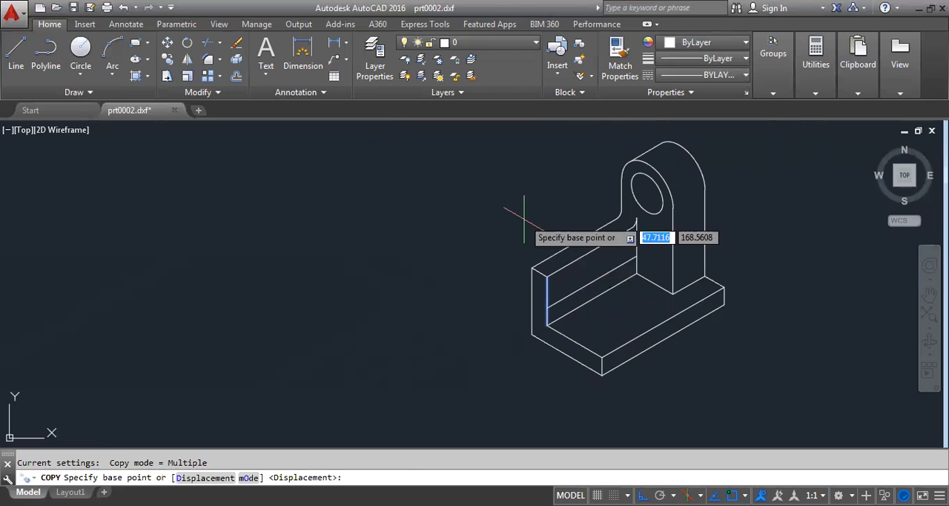
left_click(547, 324)
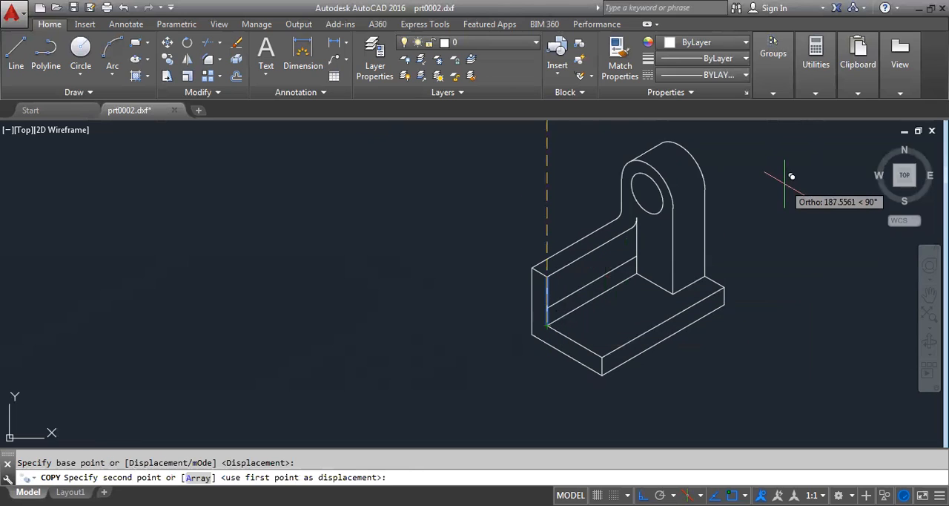
key("F5")
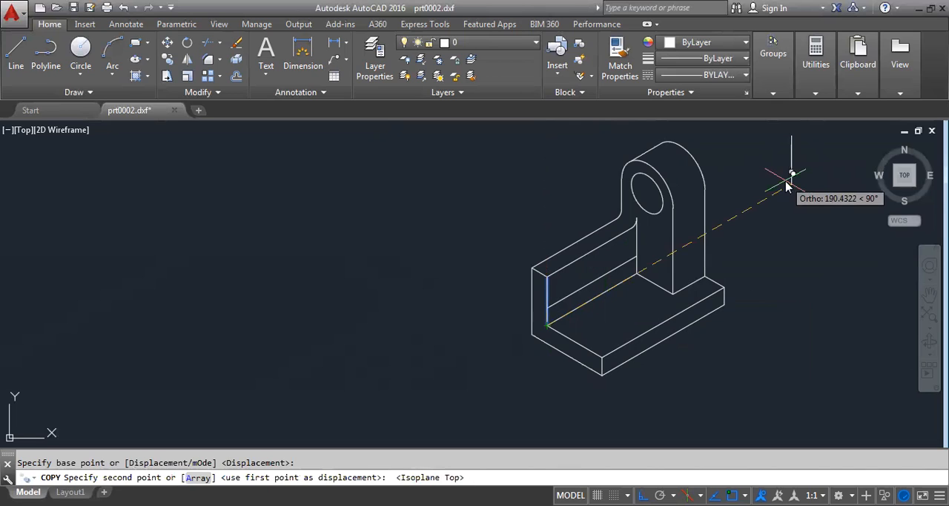
type("15")
key("Return")
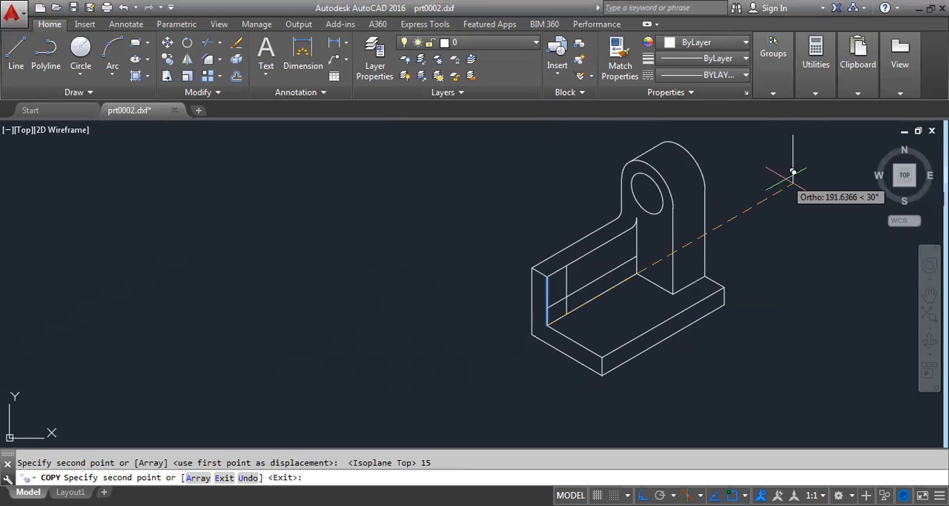
type("52")
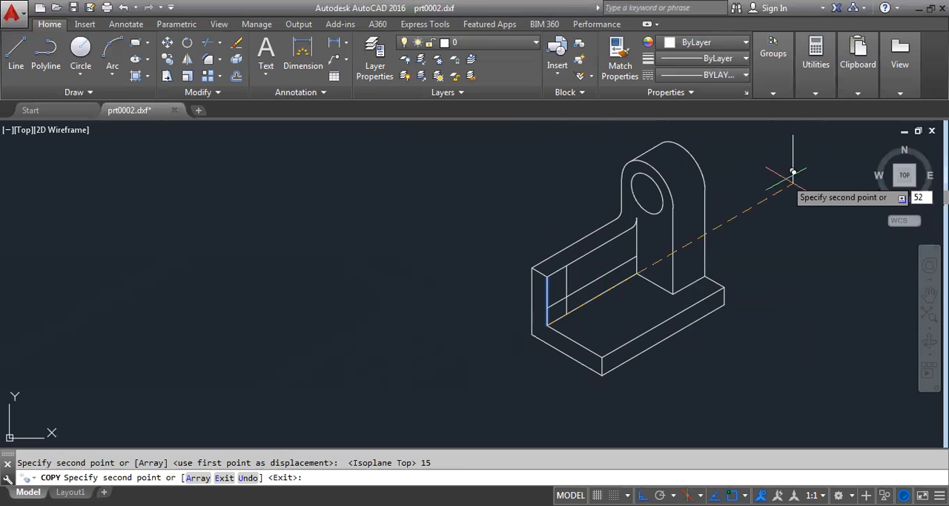
key("Return")
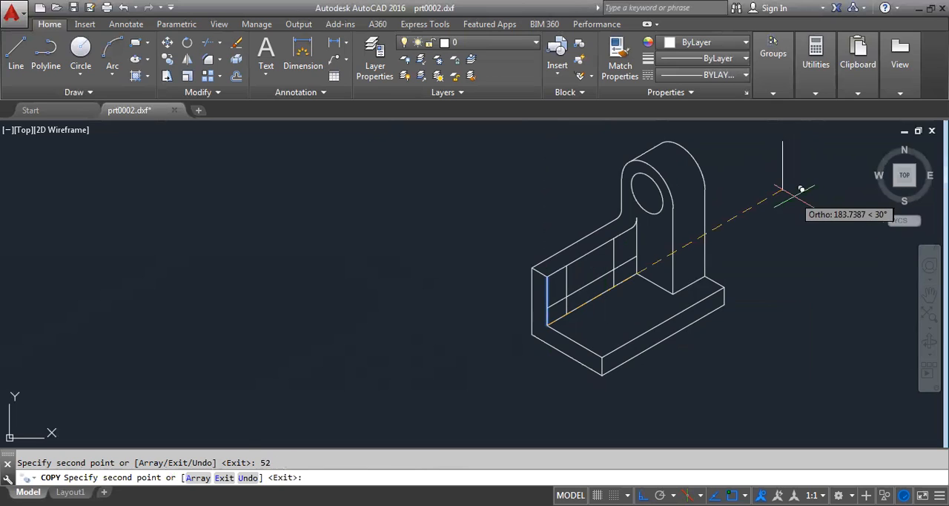
right_click(793, 194)
left_click(814, 208)
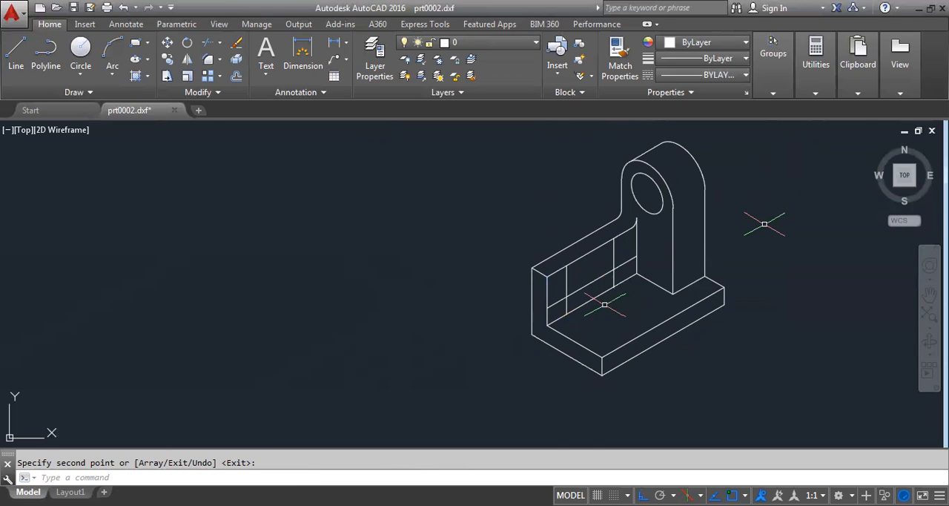
- Draw a radius 6 isocircle on the right isoplane, centred where the first copied vertical crosses the lengthwise guide line
scroll(646, 245, "up", 2)
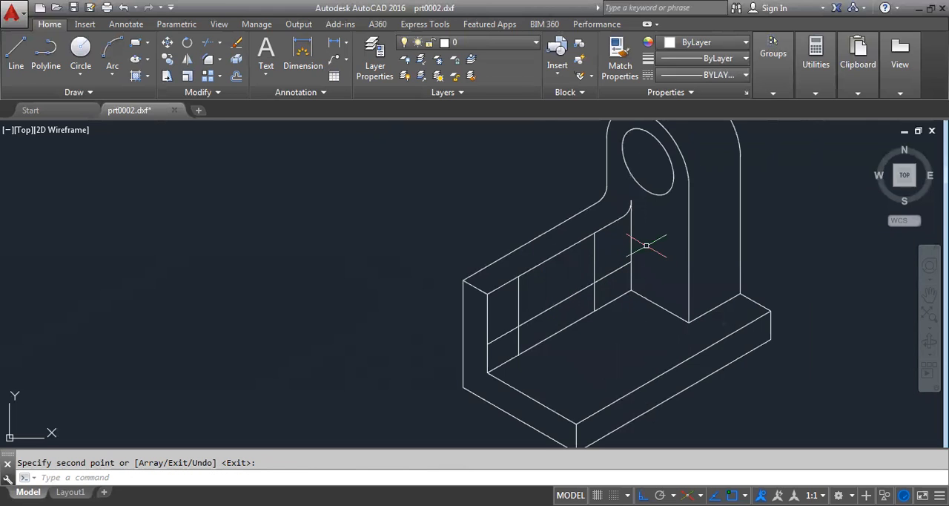
type("EL")
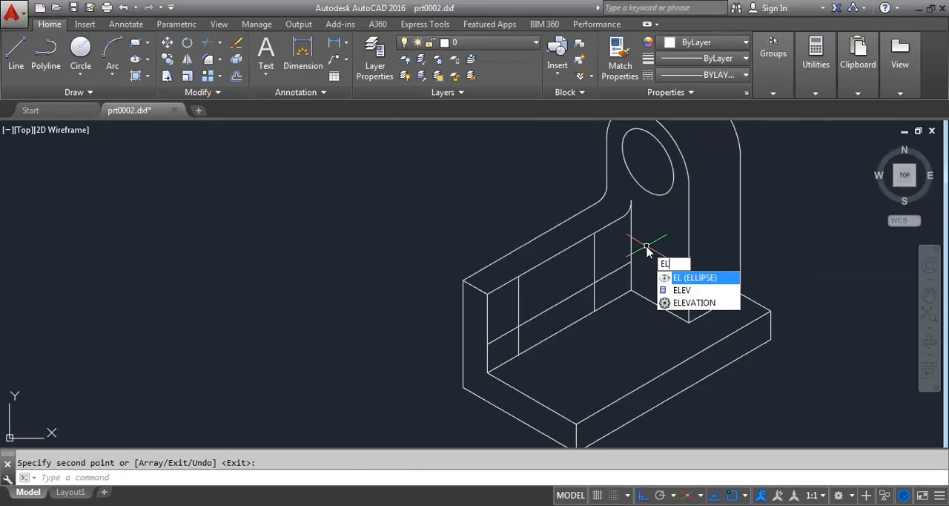
key("Return")
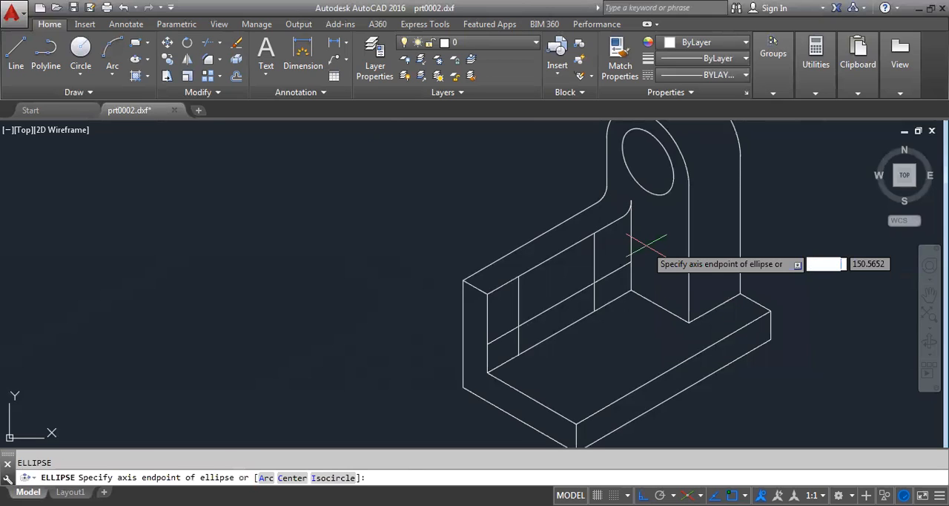
type("i")
key("Return")
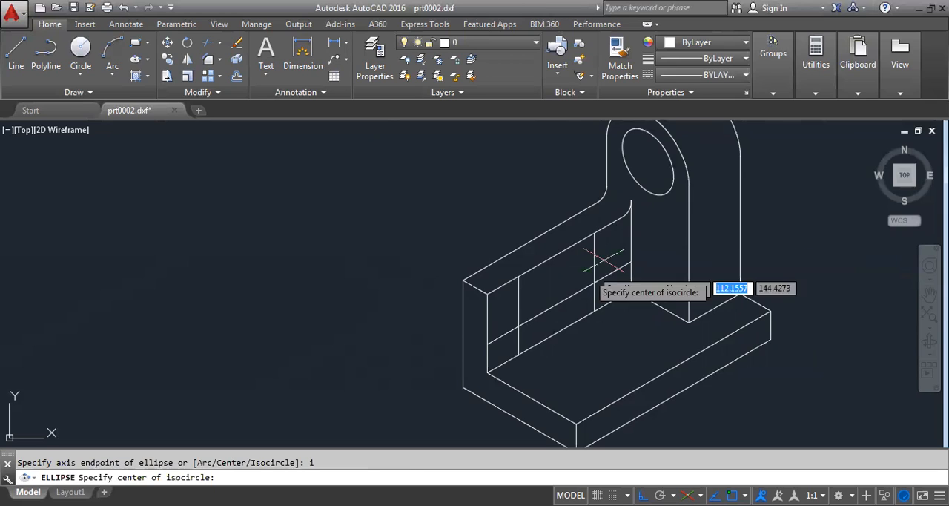
left_click(518, 327)
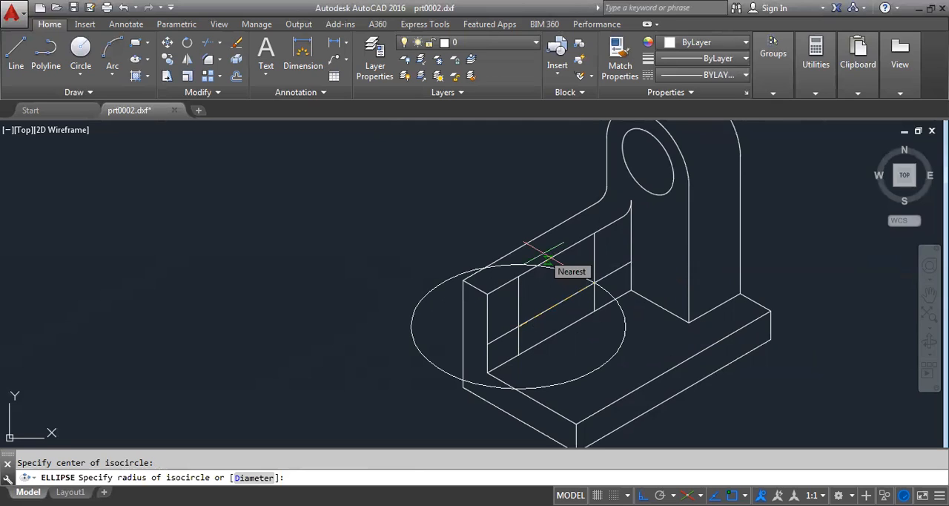
key("F5")
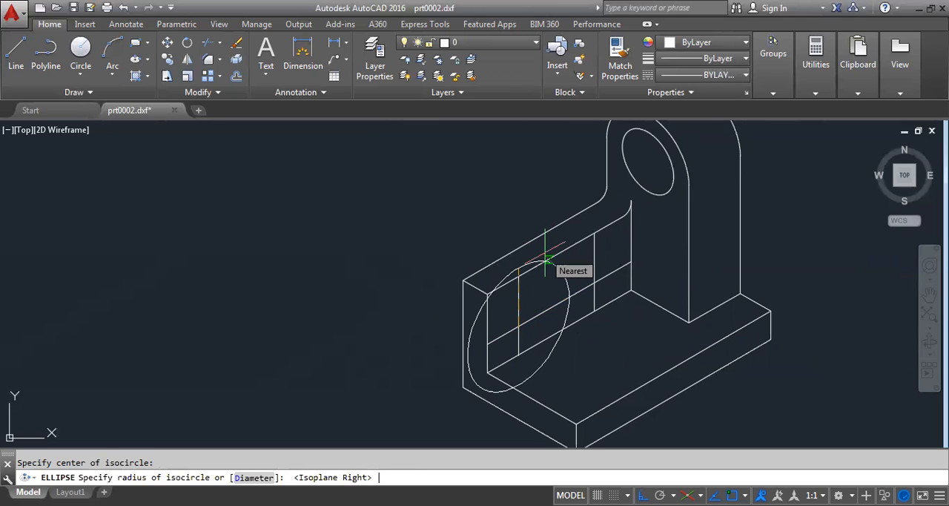
type("6")
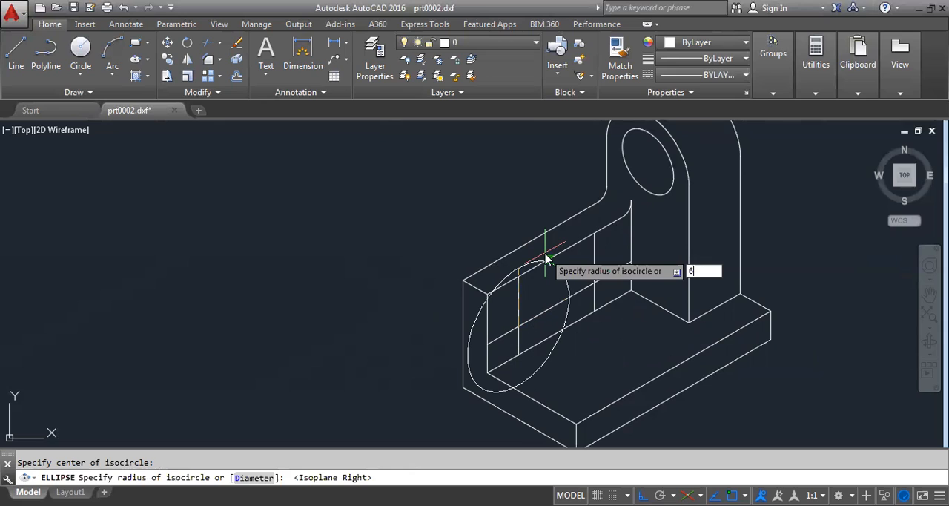
key("Return")
right_click(484, 170)
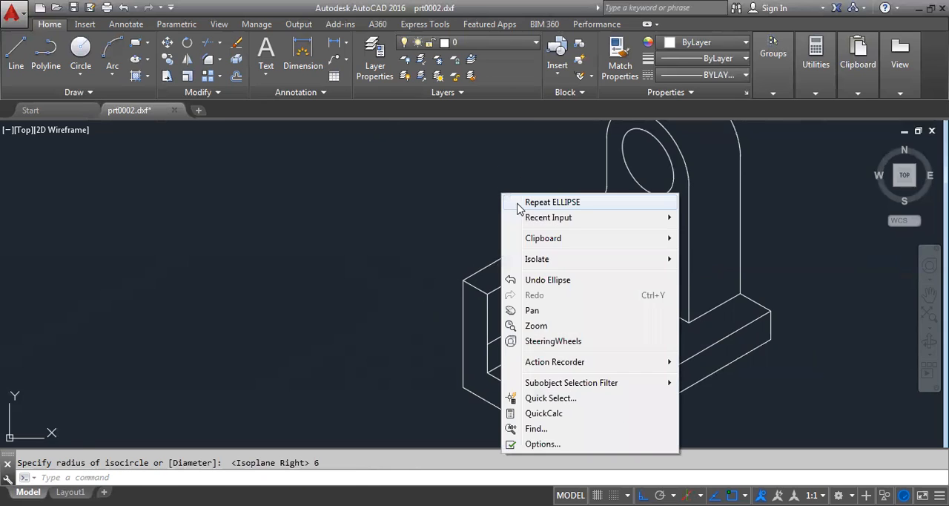
left_click(514, 204)
left_click(594, 283)
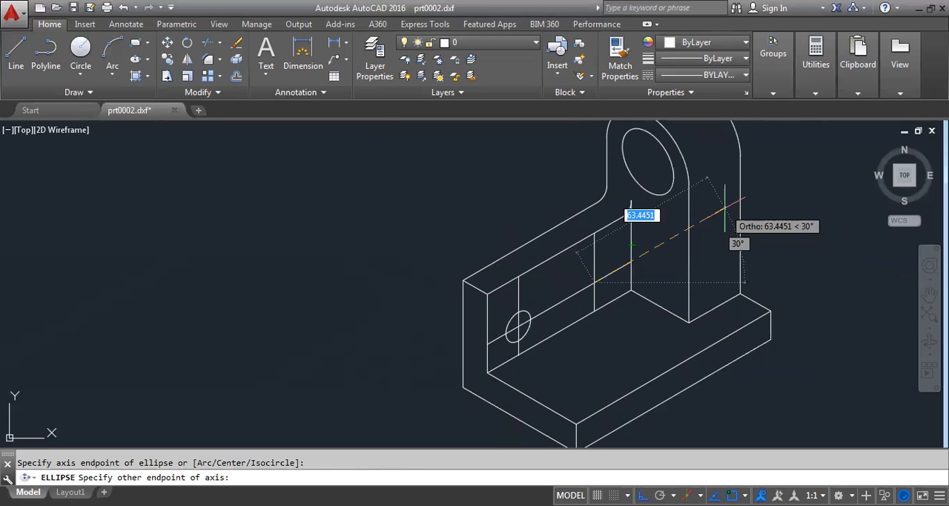
key("Escape")
- Draw a radius 6 isocircle on the right isoplane, centred where the second copied vertical, nearer the upright, crosses the lengthwise guide line
type("EL")
key("Return")
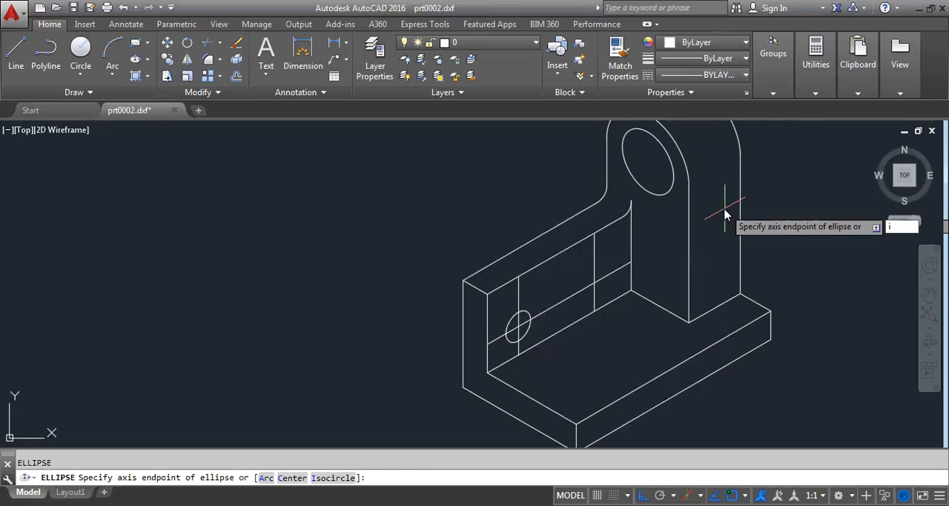
type("i")
key("Return")
left_click(596, 284)
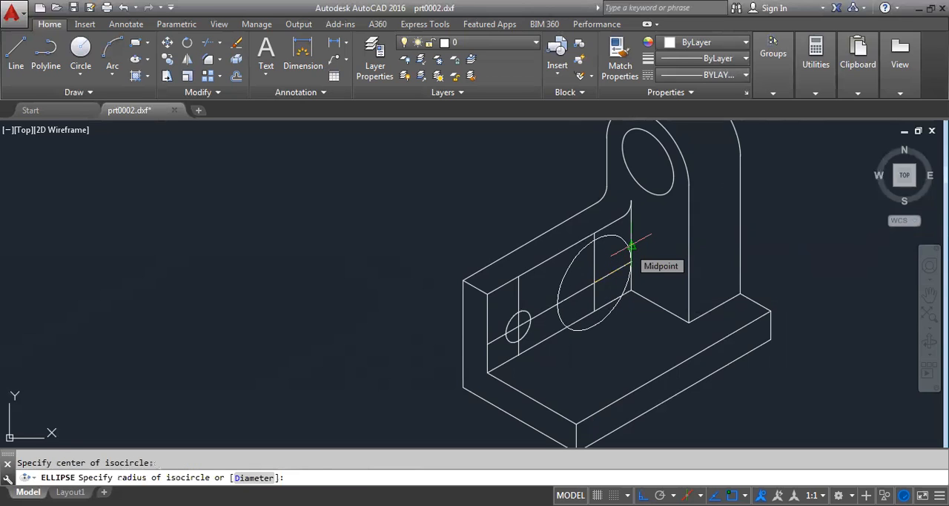
type("6")
key("Return")
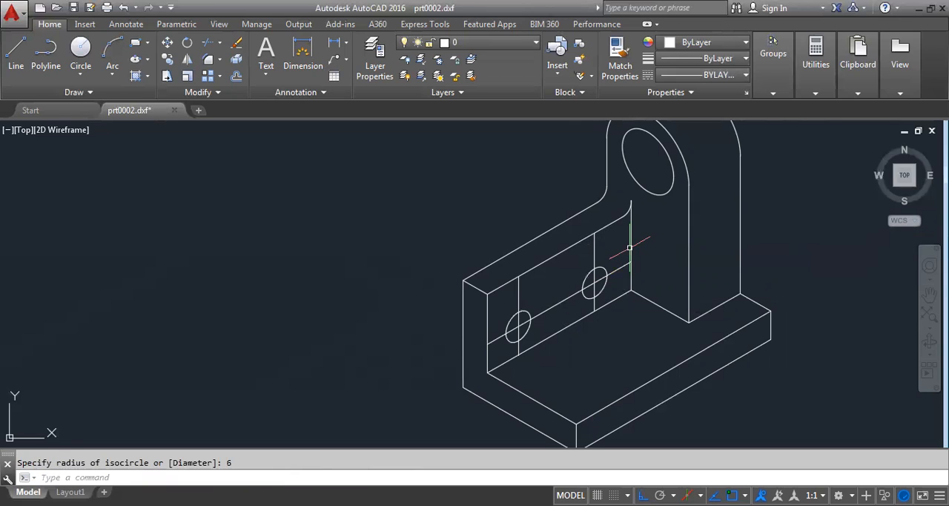
- Erase the two vertical guide lines and the lengthwise guide line running through the wall's isocircles
scroll(596, 278, "up", 2)
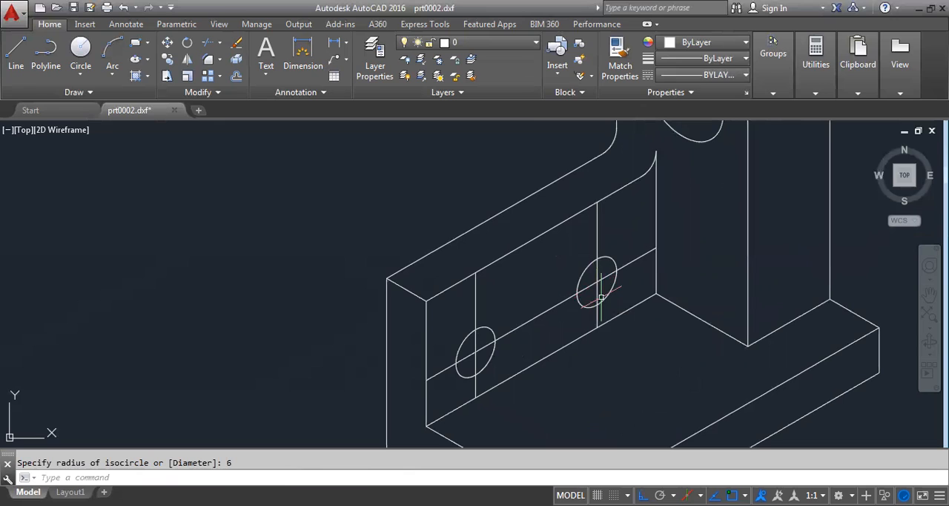
left_click(596, 297)
left_click(612, 270)
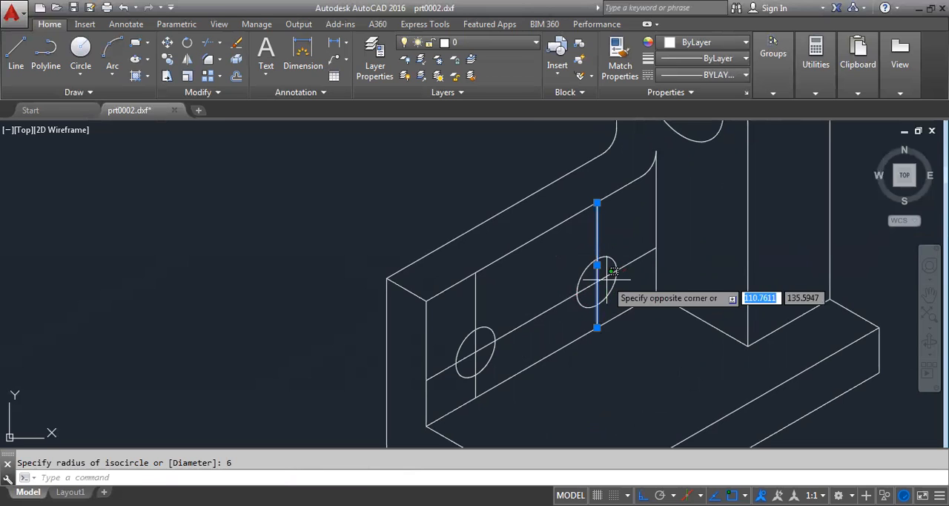
left_click(612, 269)
left_click(606, 276)
left_click(477, 282)
left_click(470, 286)
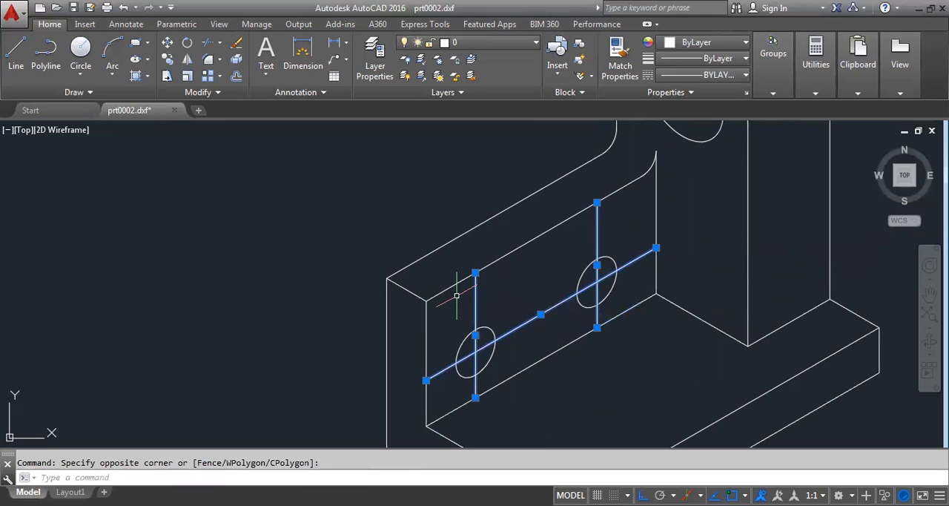
key("Delete")
scroll(456, 296, "down", 4)
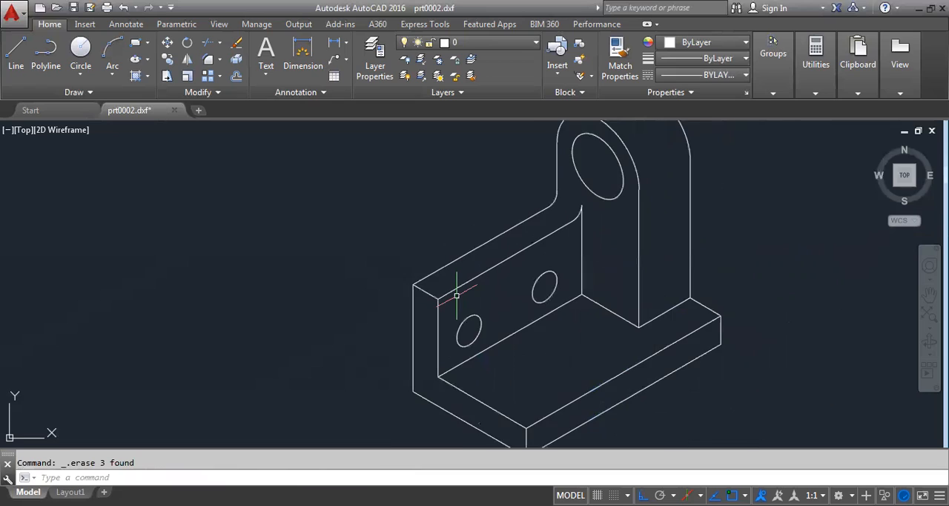